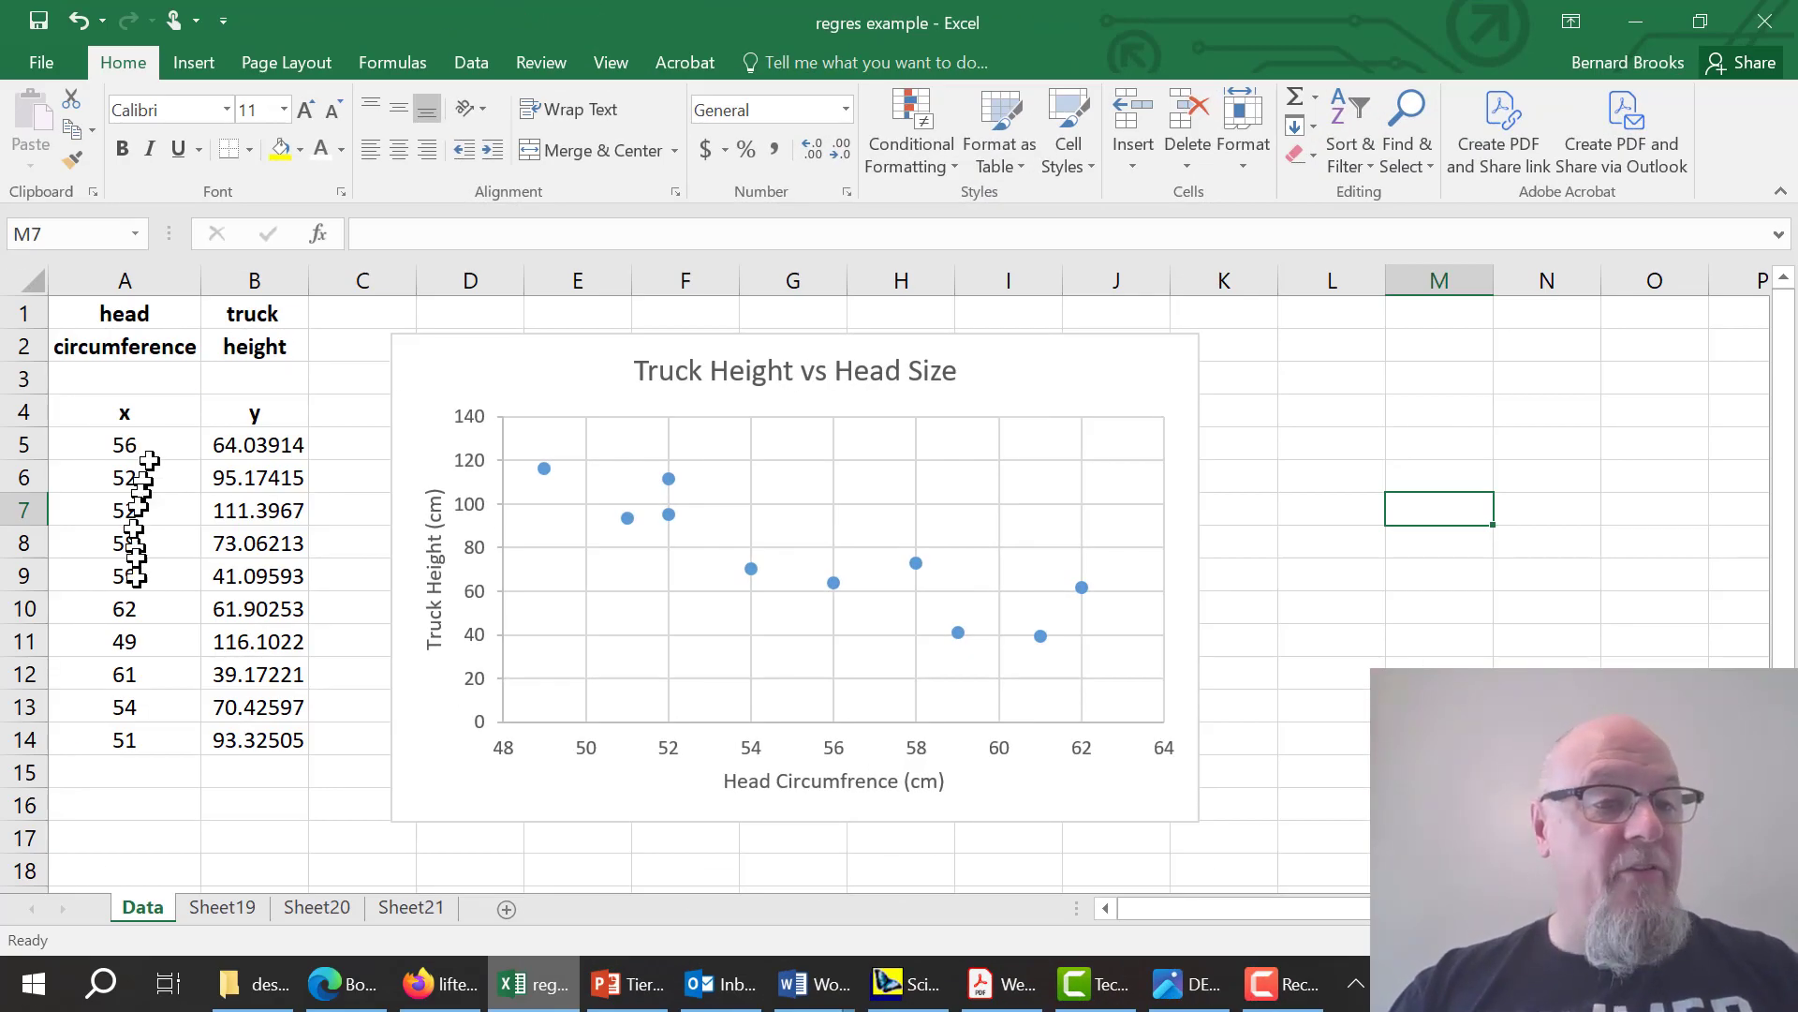
# Step: Read R Square, the slope −5.26813 and the intercept 368.4238 from the regression summary output
pyautogui.click(263, 456)
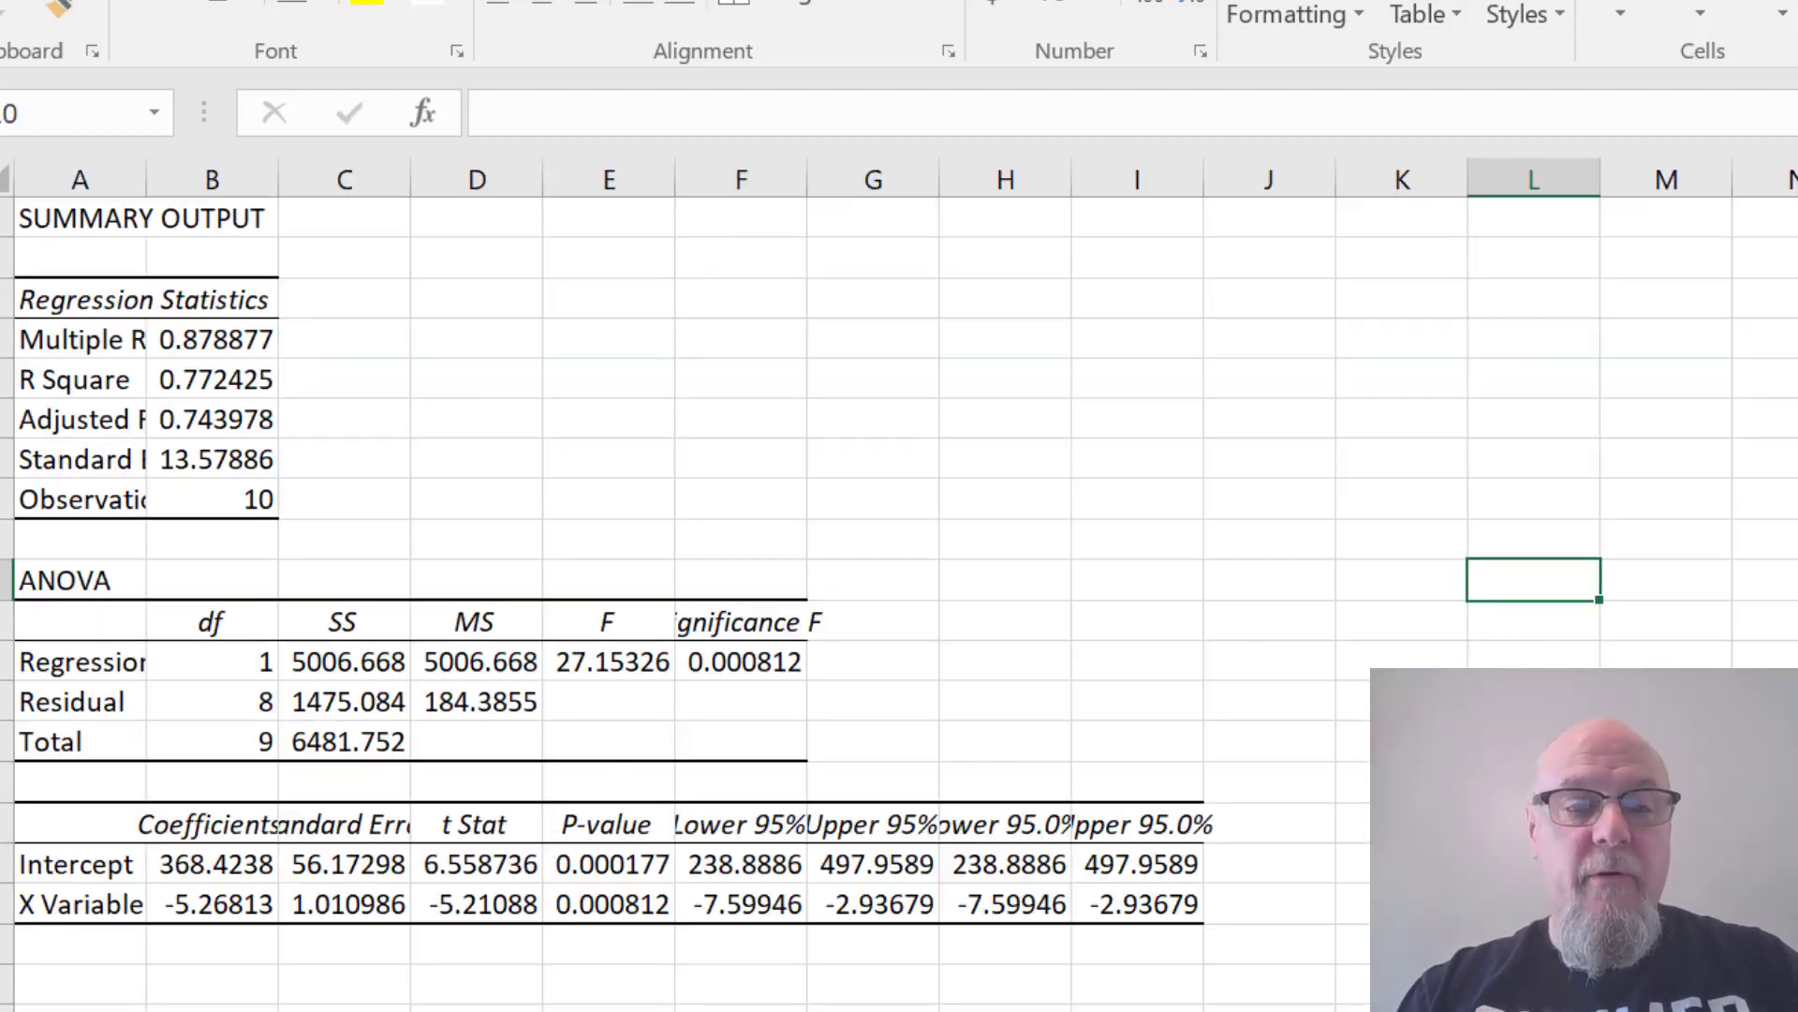
pyautogui.click(286, 1004)
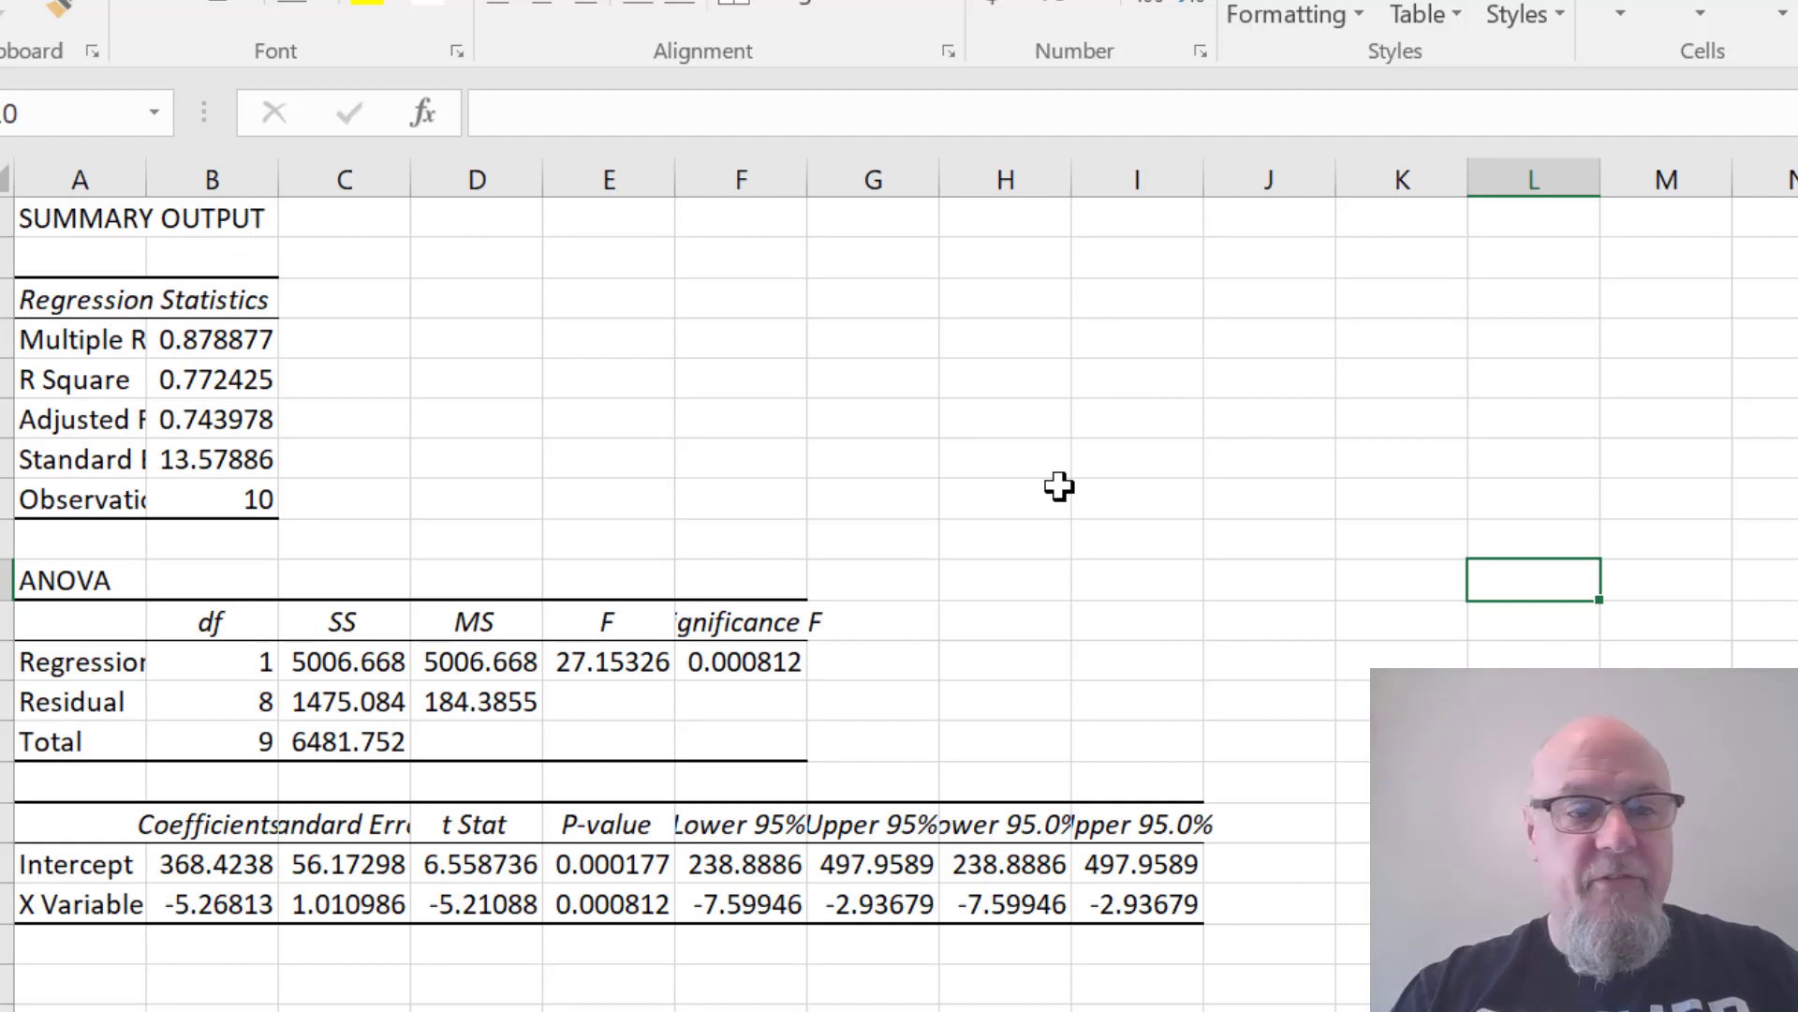
pyautogui.click(234, 381)
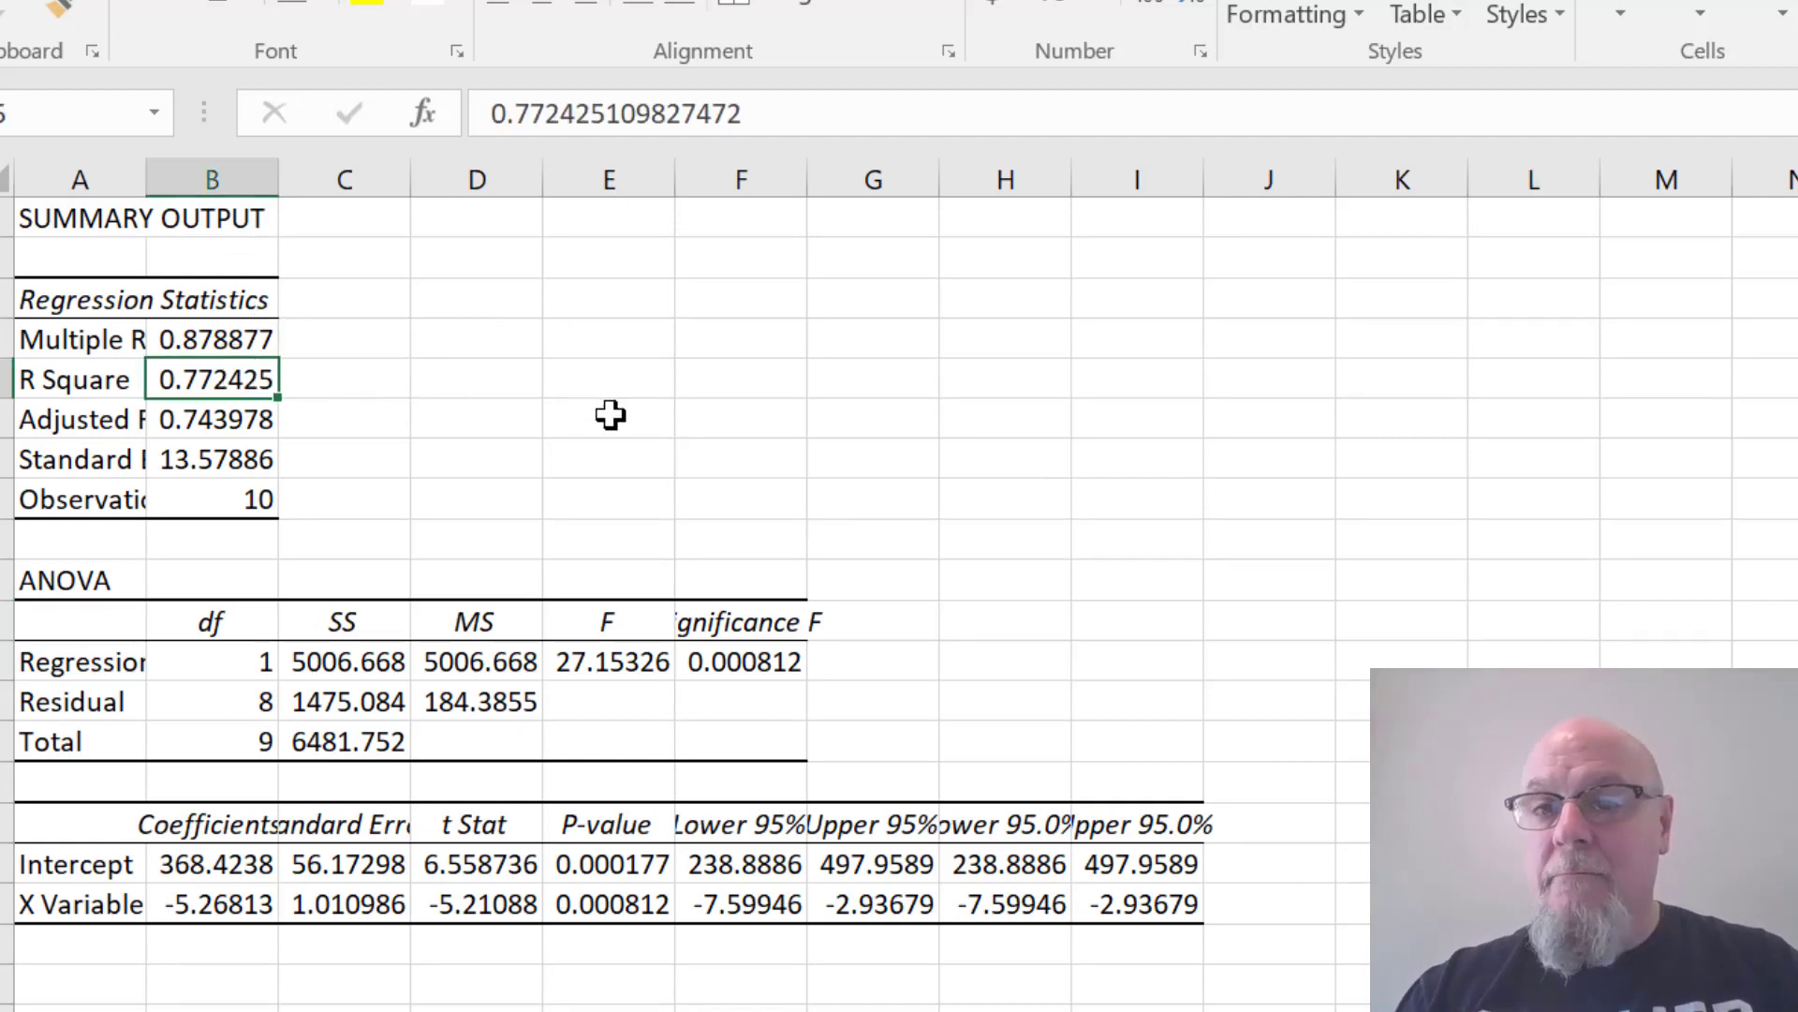
pyautogui.click(610, 415)
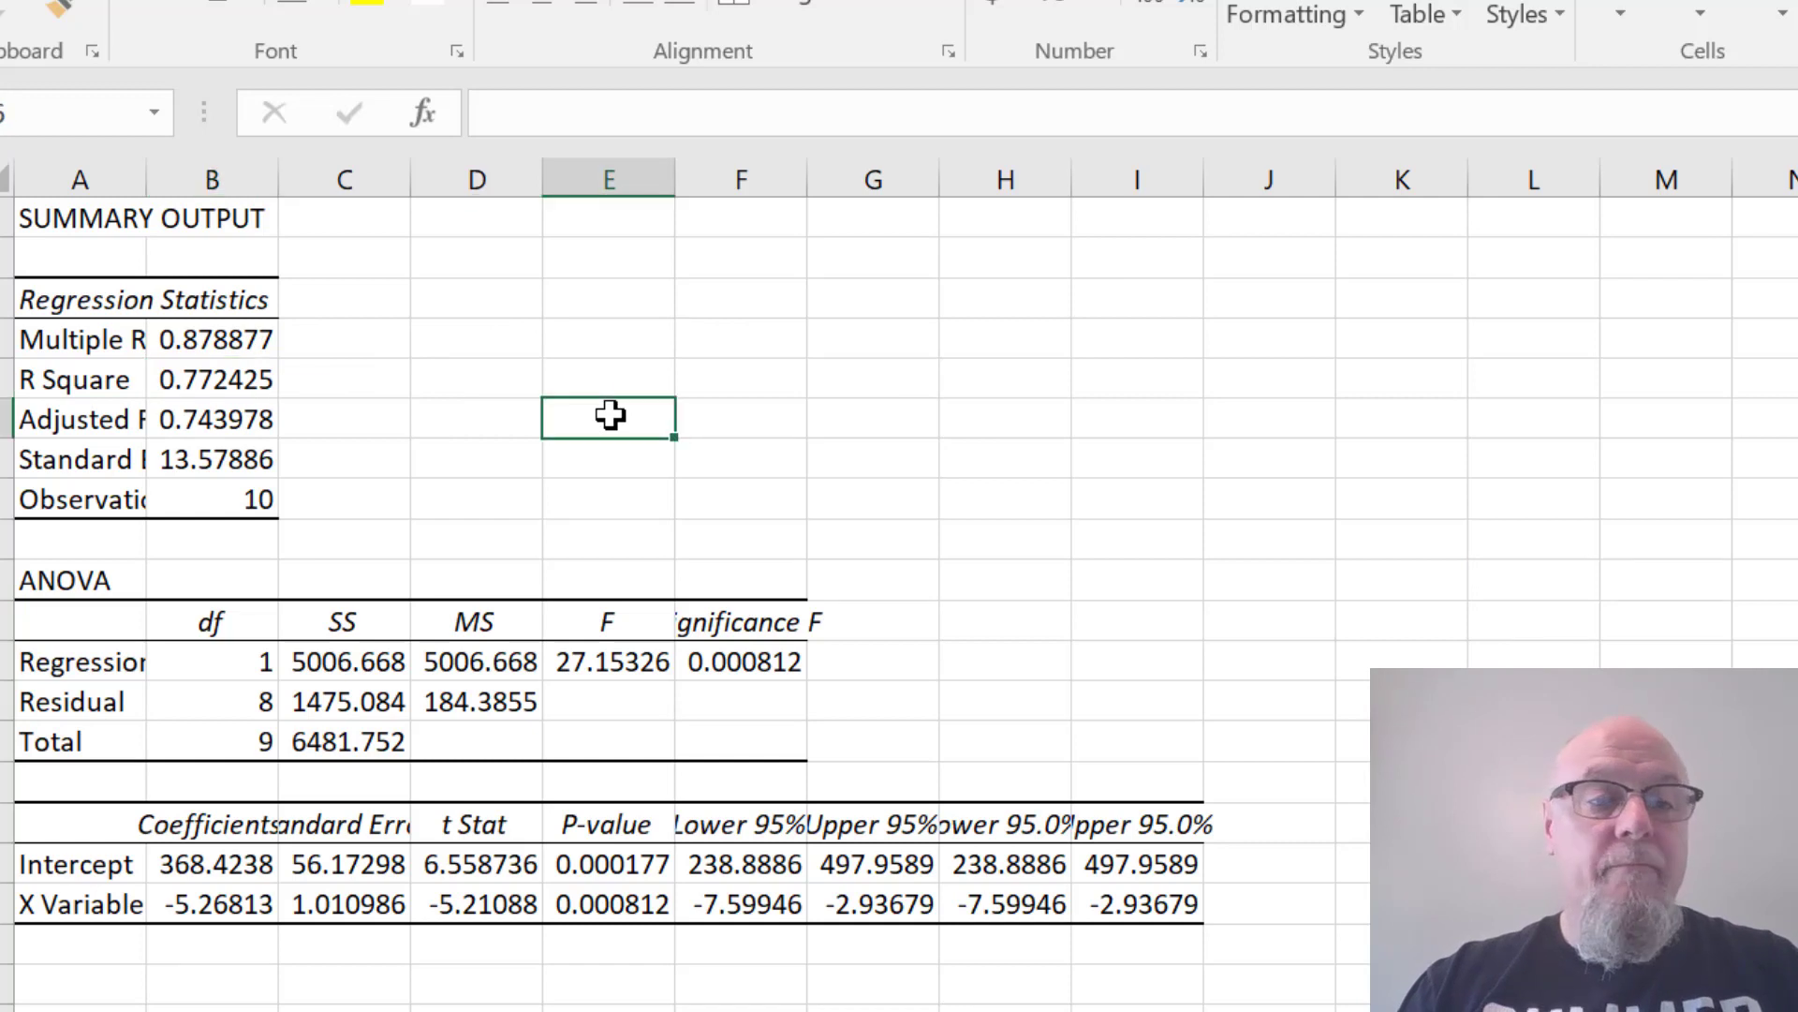
pyautogui.click(397, 381)
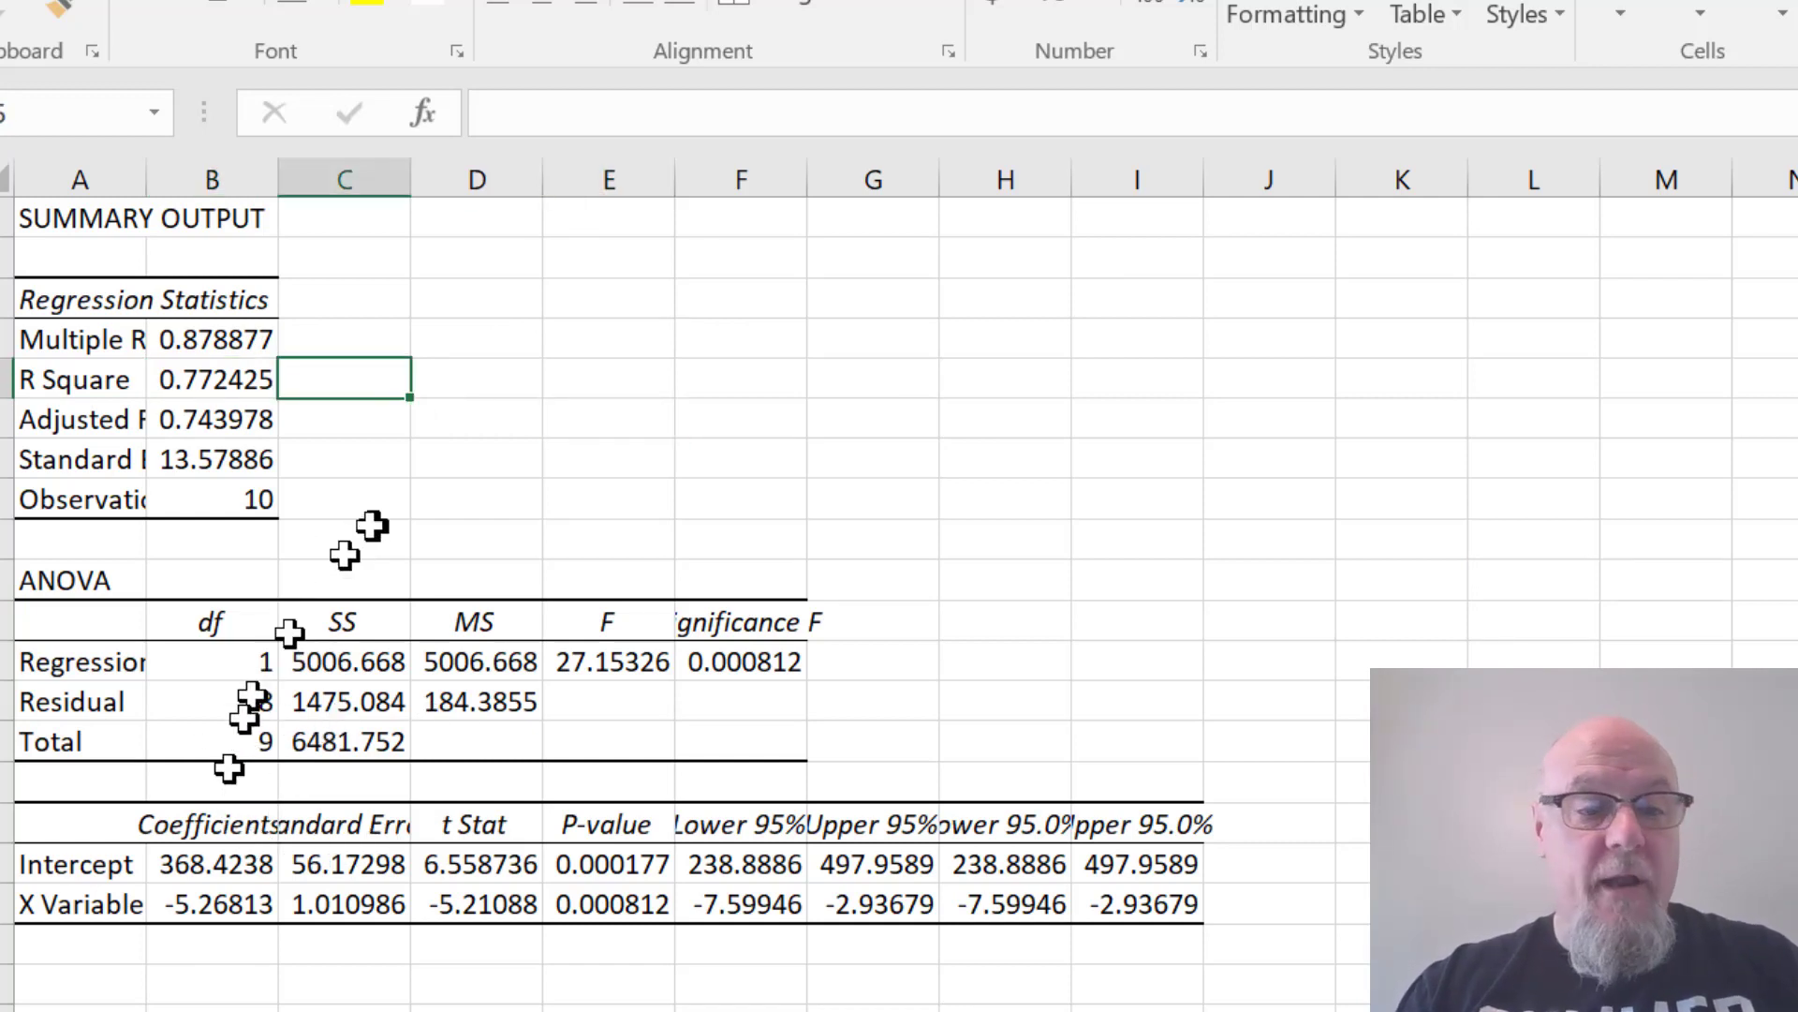
pyautogui.click(207, 901)
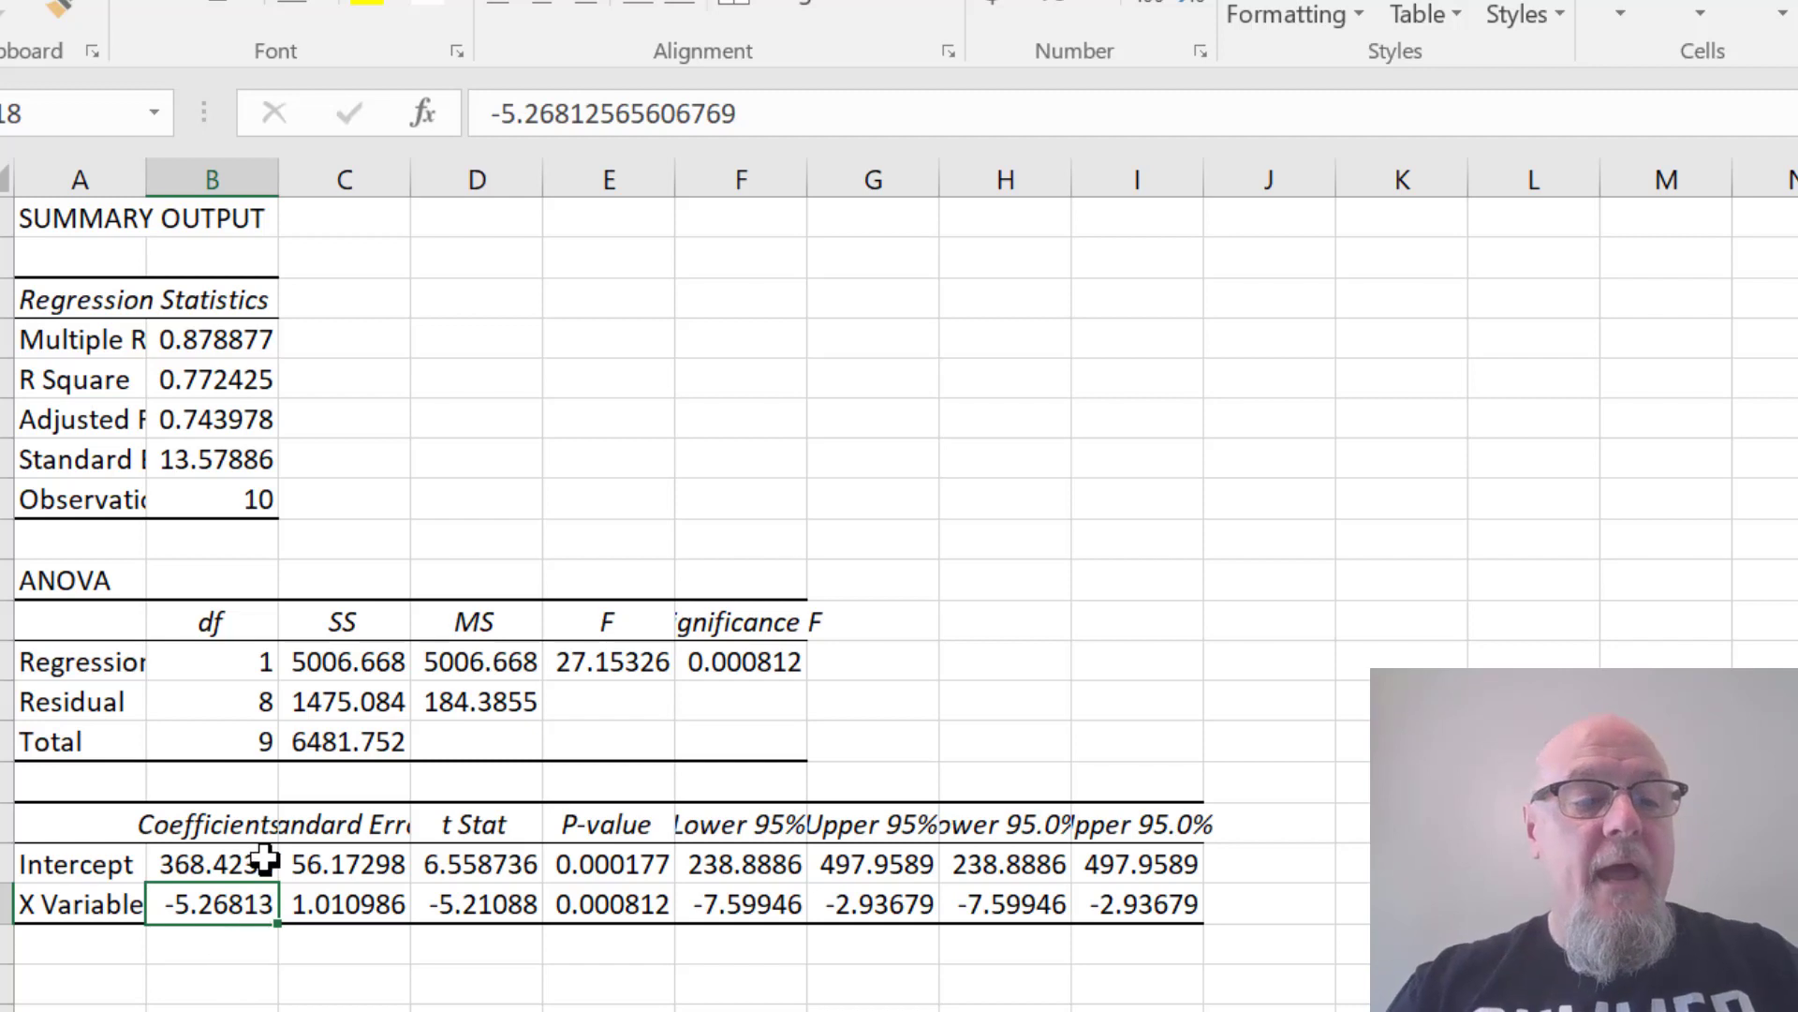
pyautogui.click(259, 860)
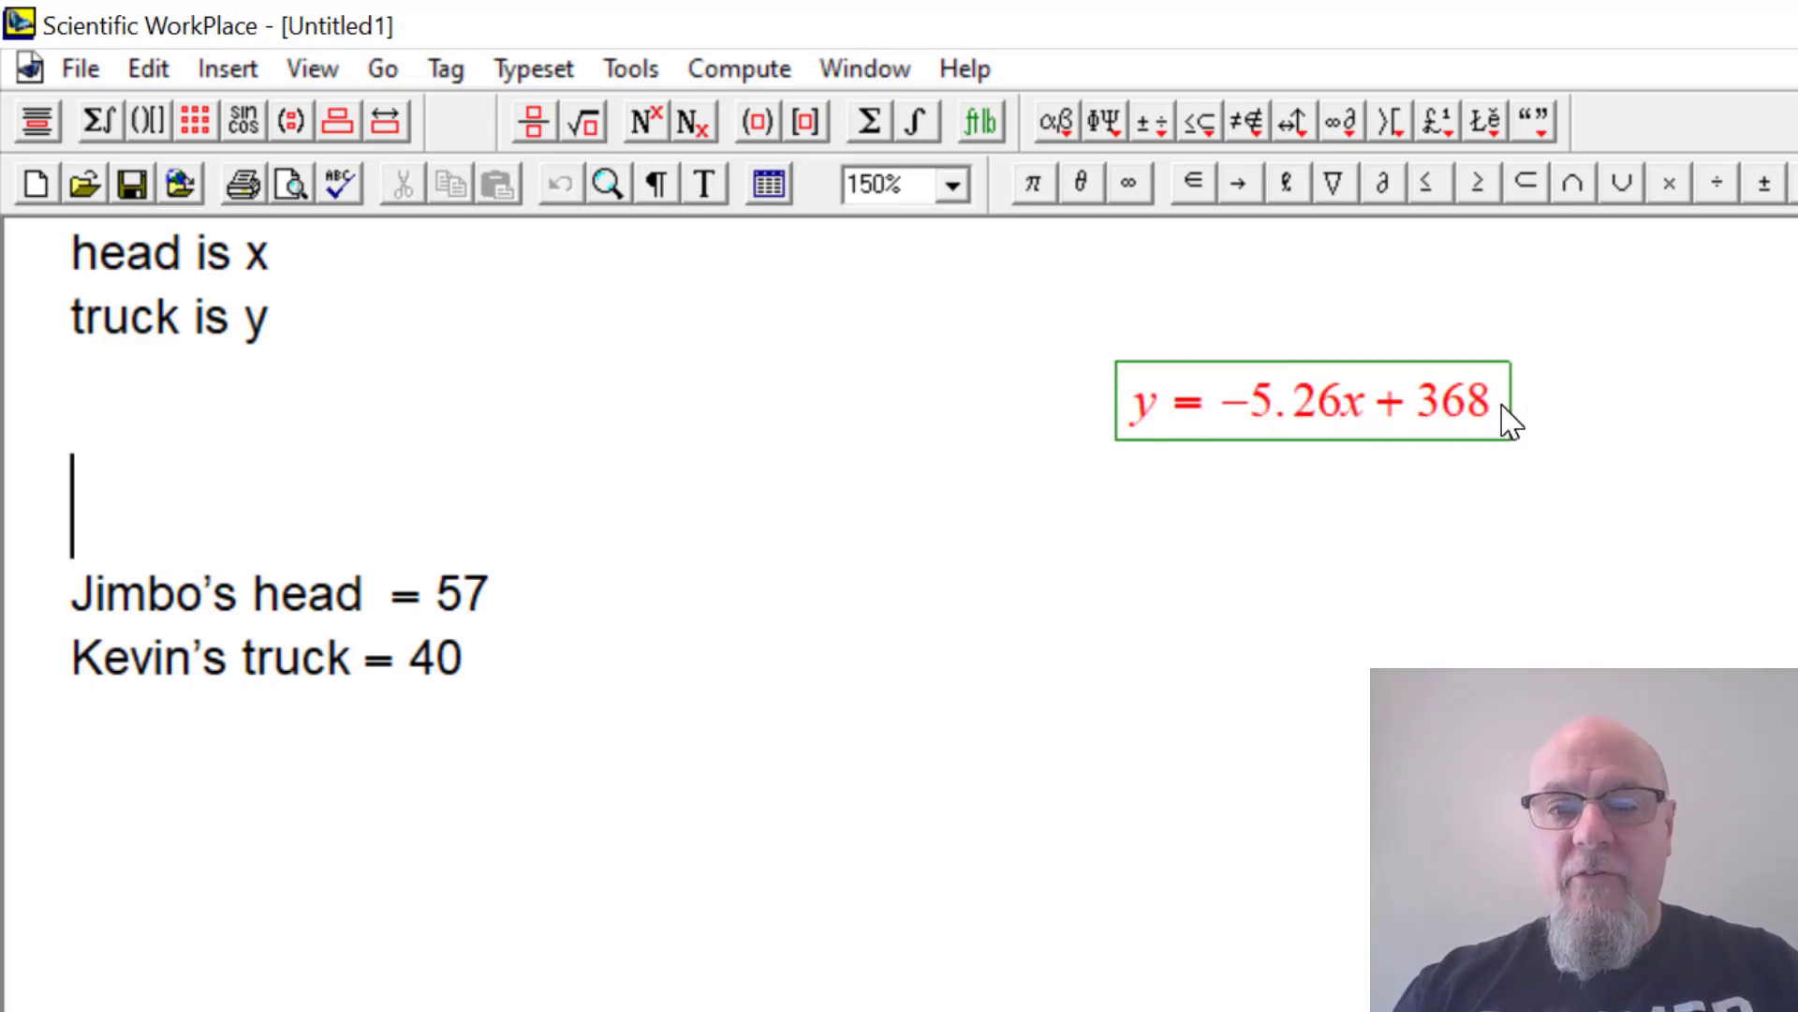
# Step: Substitute (57) for x in the regression equation, giving −5.26(57) + 368
pyautogui.click(615, 609)
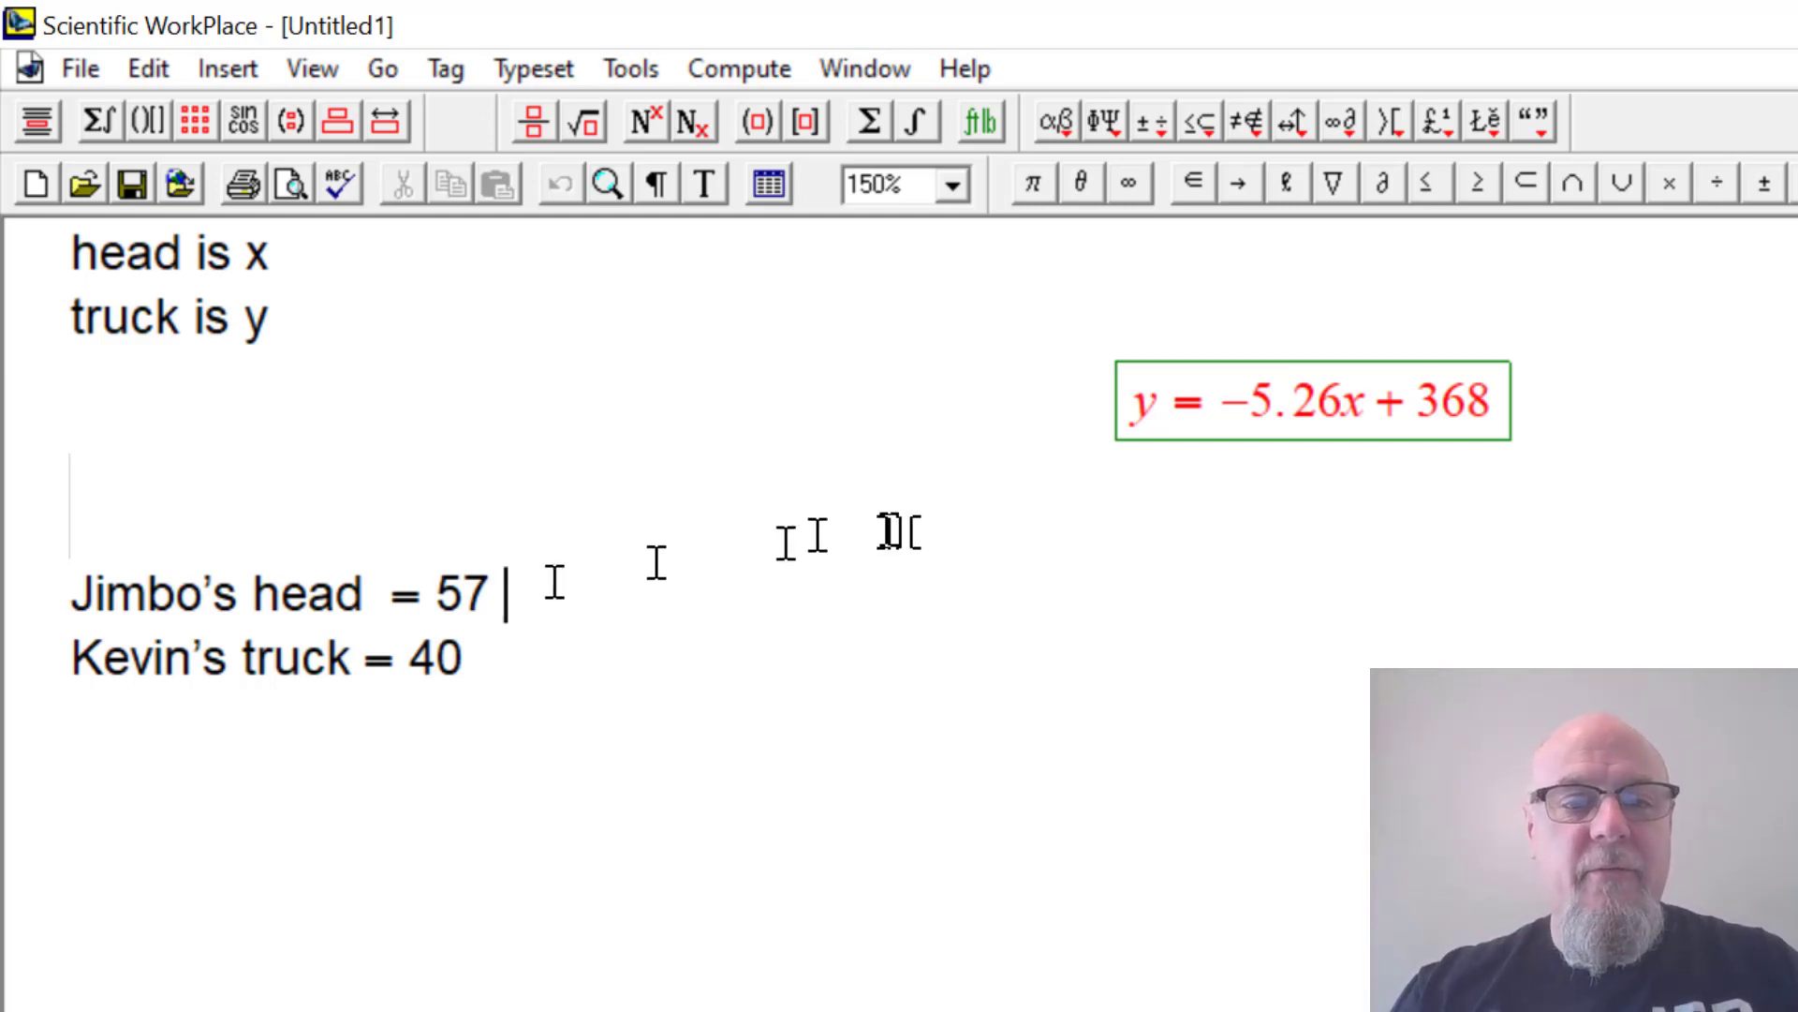
pyautogui.click(1493, 424)
pyautogui.press('Return')
pyautogui.click(1352, 423)
pyautogui.write('(')
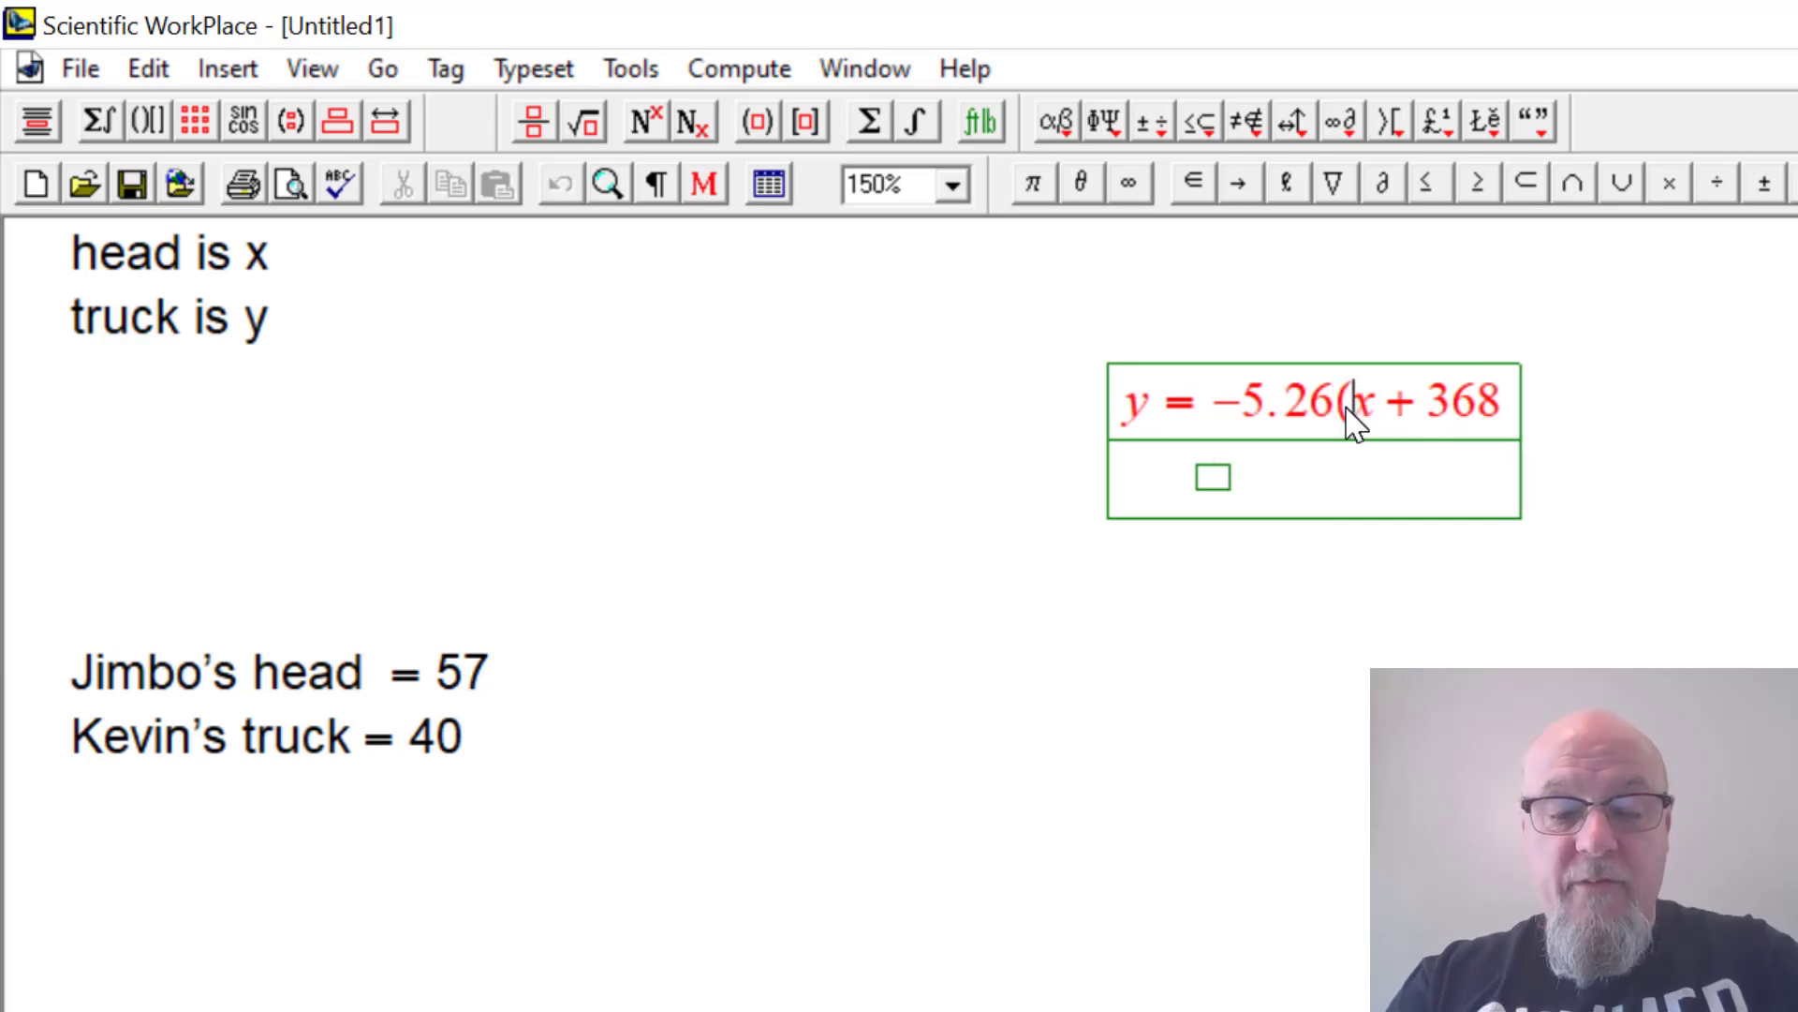
pyautogui.write('57)')
pyautogui.press('Delete')
pyautogui.click(1192, 420)
pyautogui.moveTo(1192, 419); pyautogui.dragTo(1549, 402)
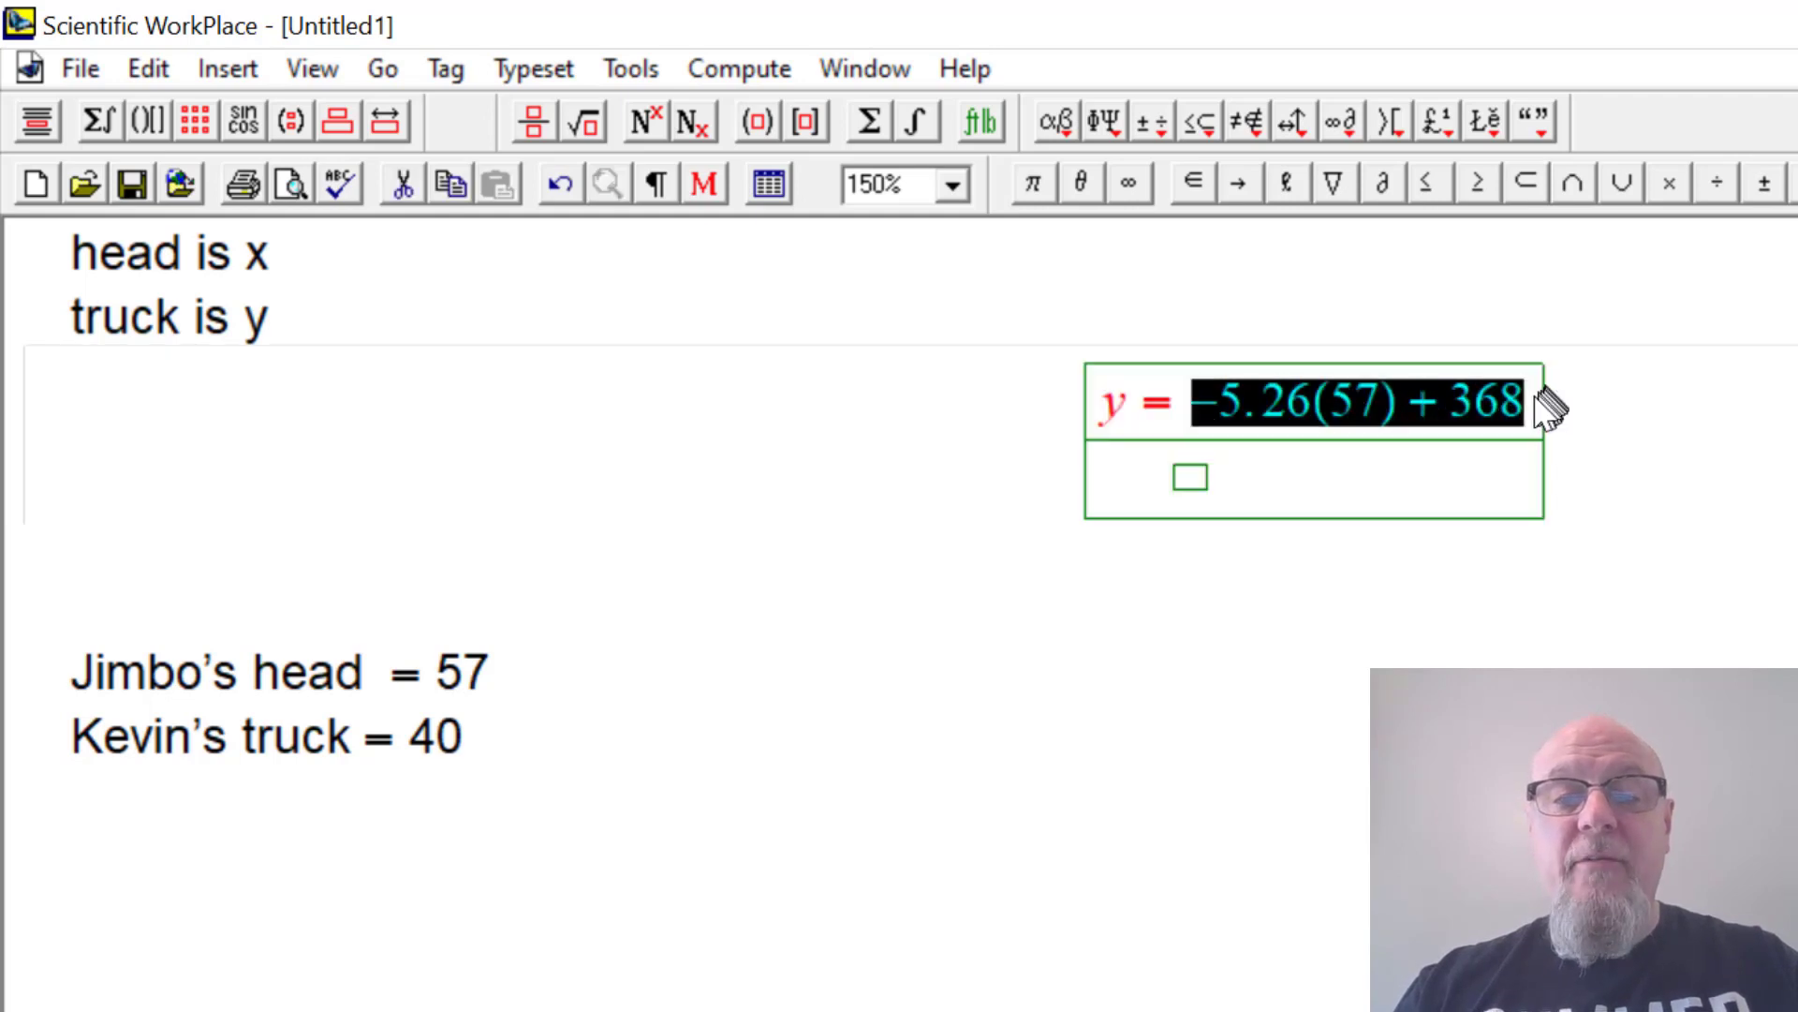
# Step: Evaluate −5.26(57) + 368 to 68.18 and place the result beside head = 57
pyautogui.click(768, 68)
pyautogui.click(686, 120)
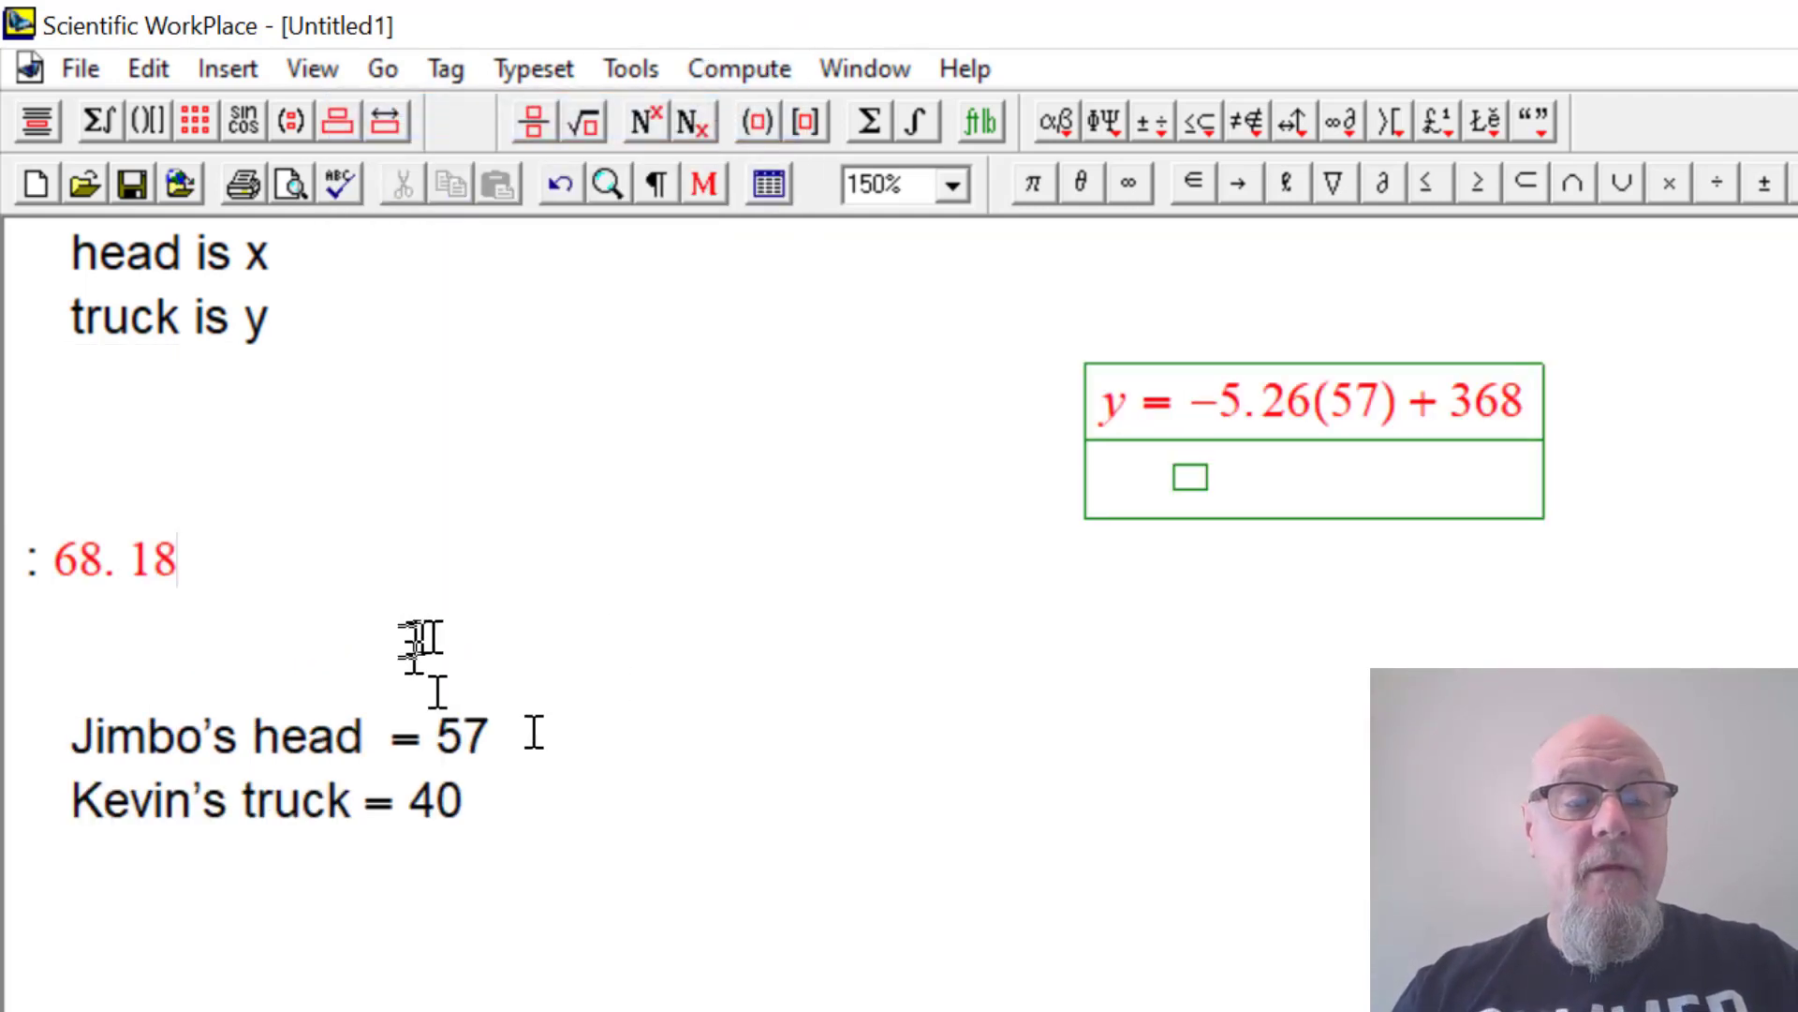
pyautogui.click(655, 746)
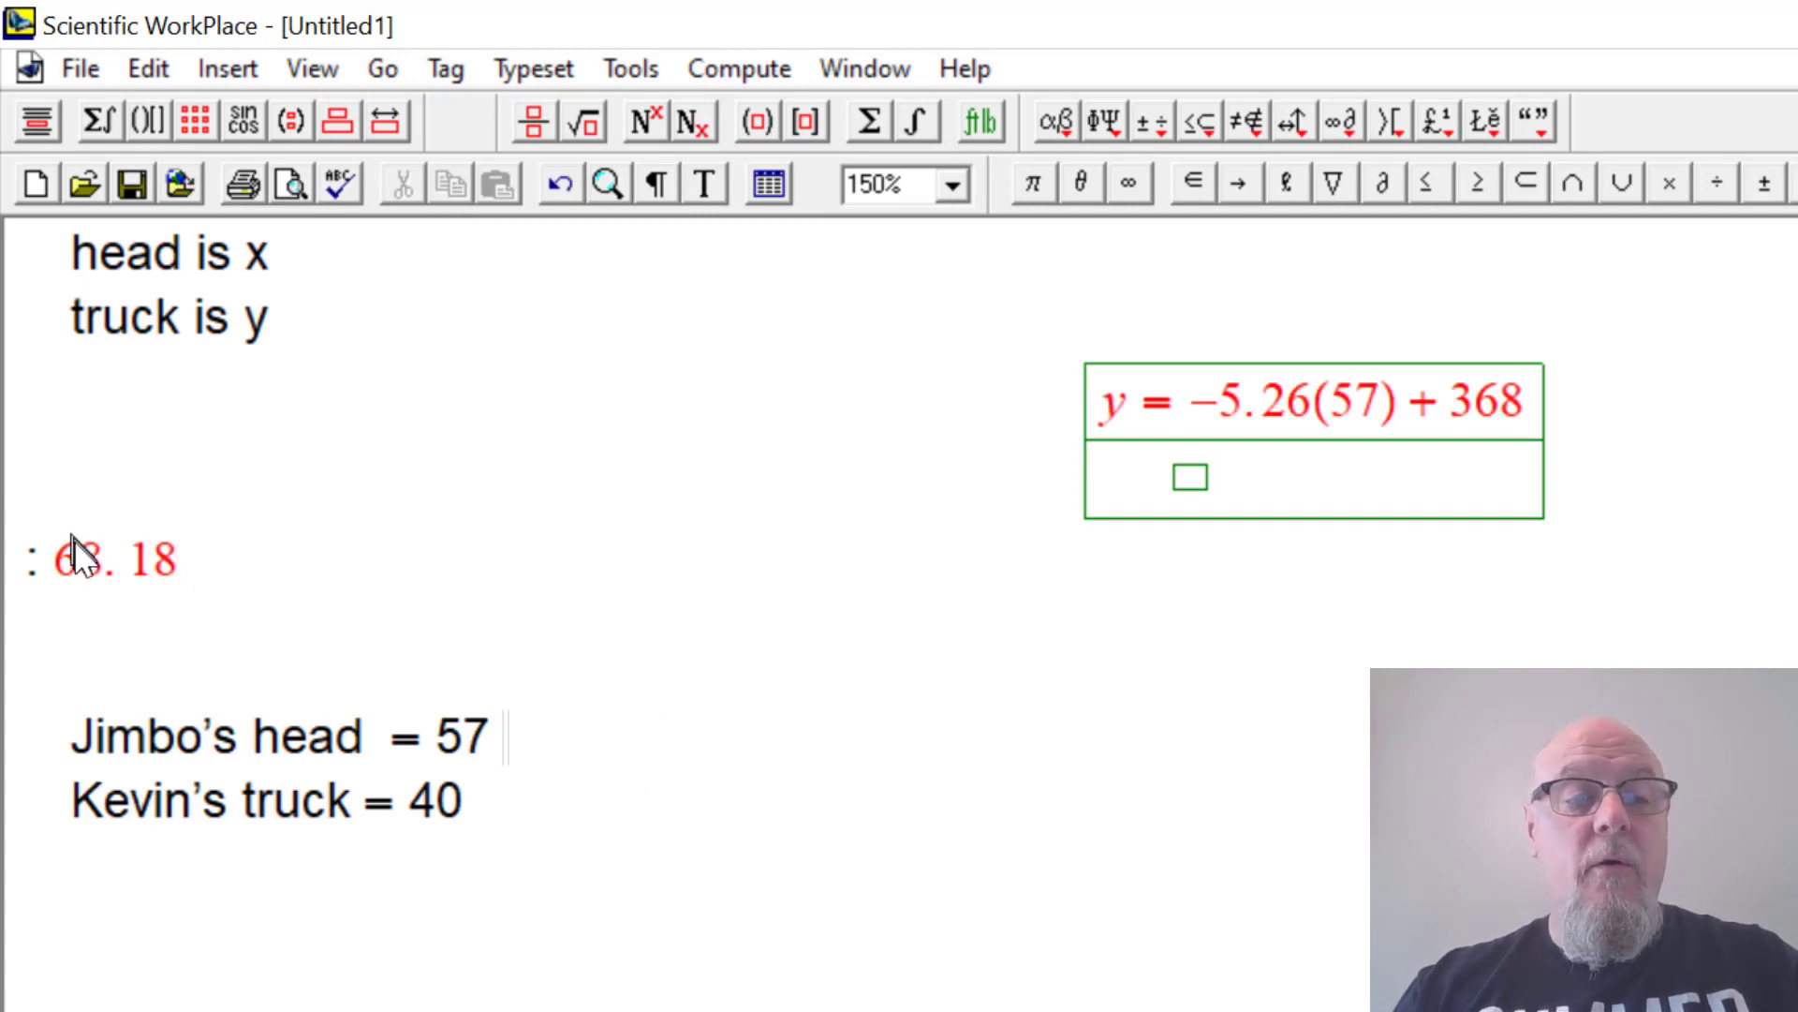
pyautogui.moveTo(62, 559); pyautogui.dragTo(525, 732)
pyautogui.click(718, 732)
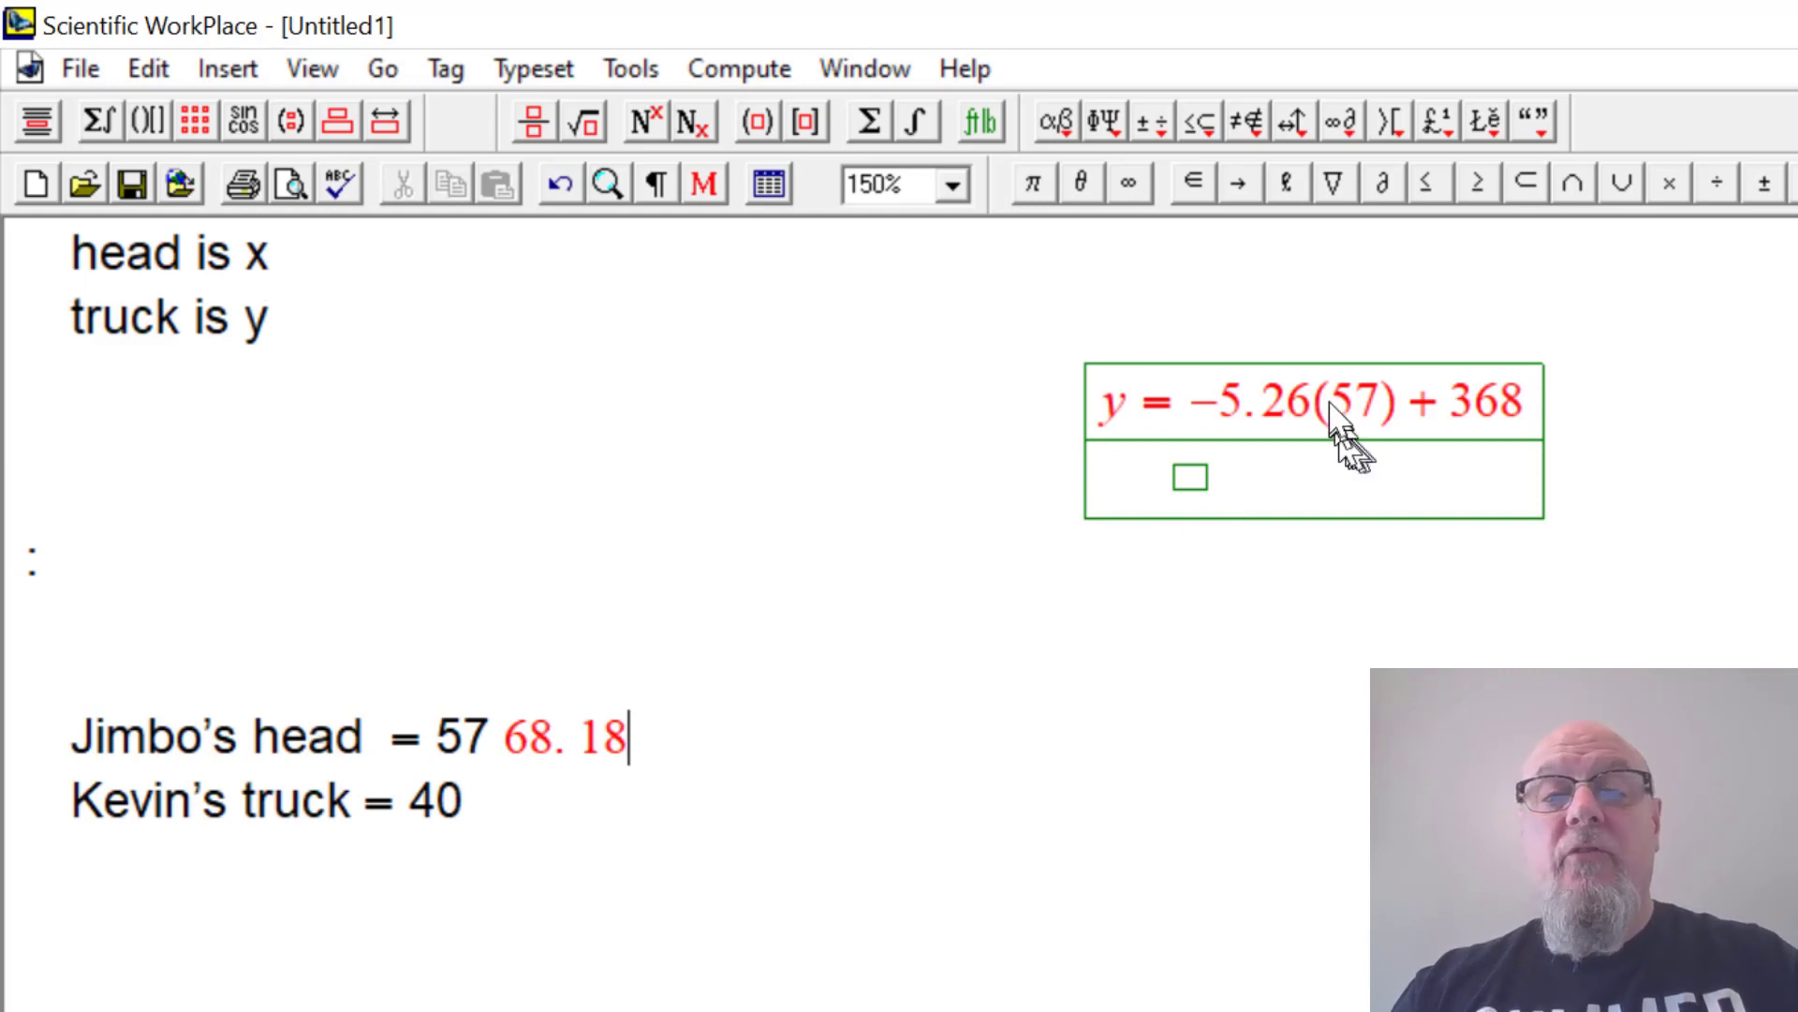
# Step: Rewrite the equation as 40 = −5.26(x) + 368 and solve it, placing 62.357 after the truck line
pyautogui.moveTo(1332, 404); pyautogui.dragTo(1384, 410)
pyautogui.write('x')
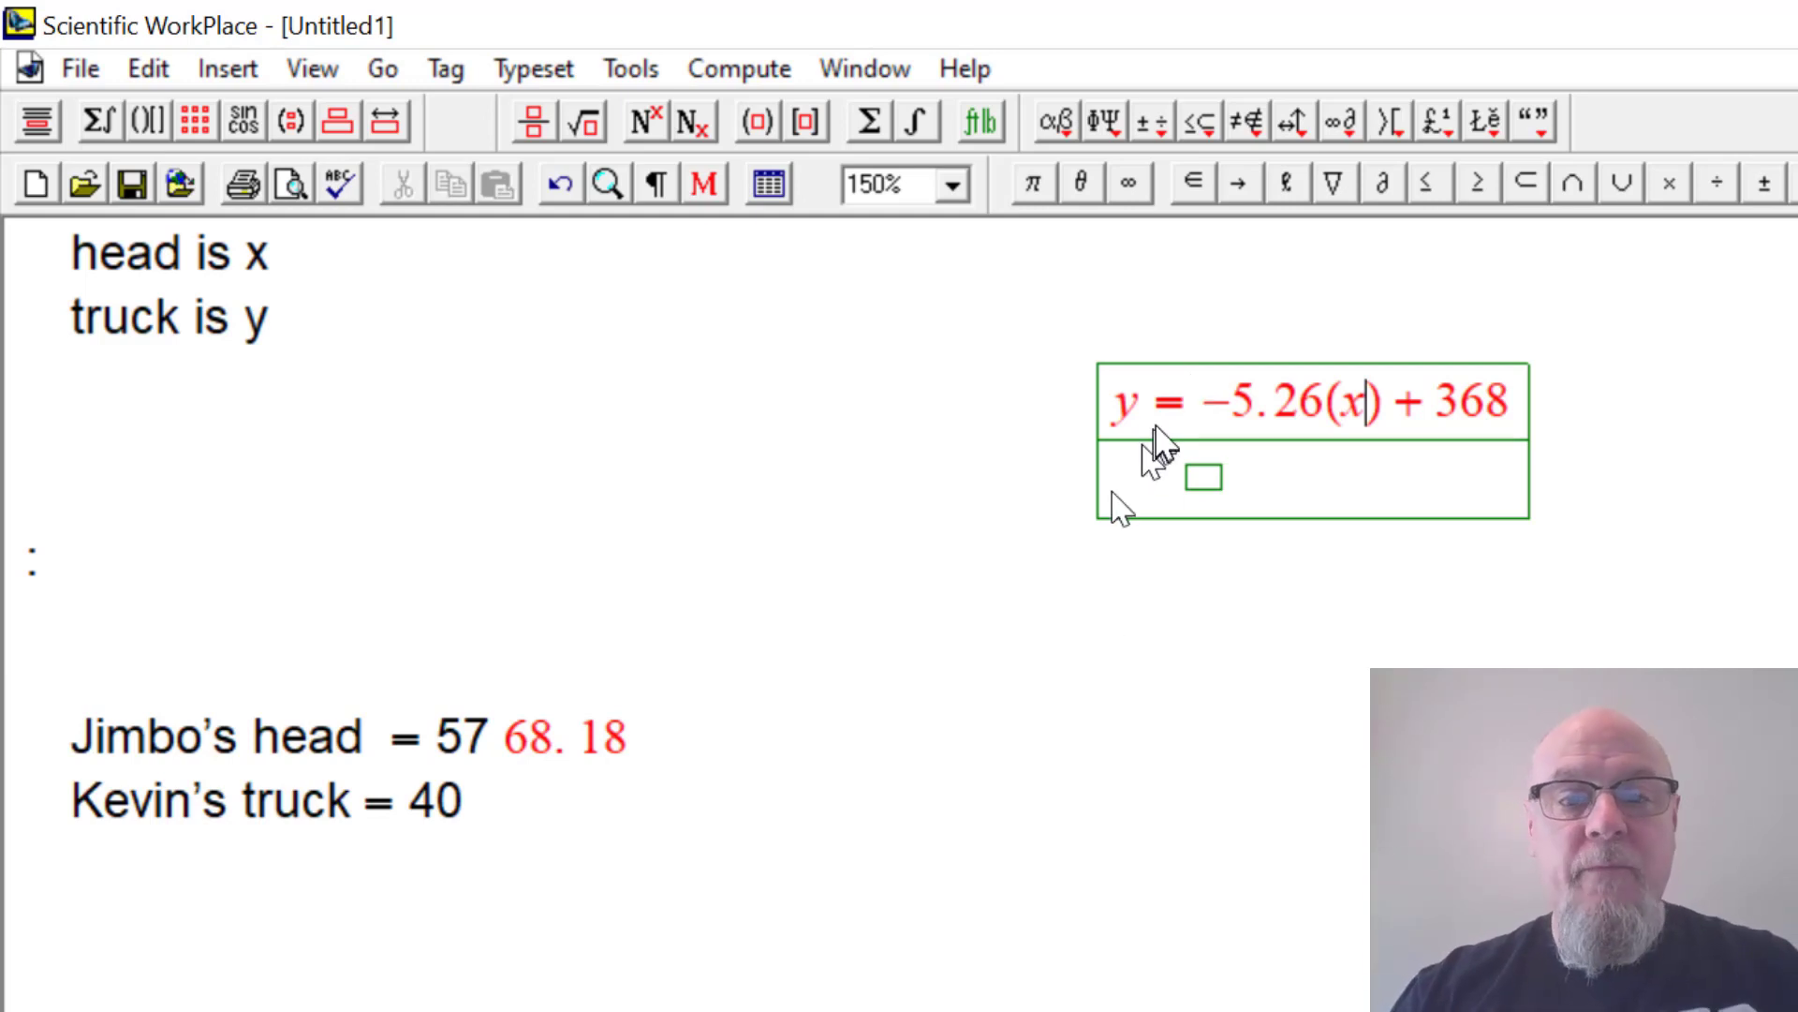
pyautogui.moveTo(1152, 430); pyautogui.dragTo(1130, 429)
pyautogui.write('40')
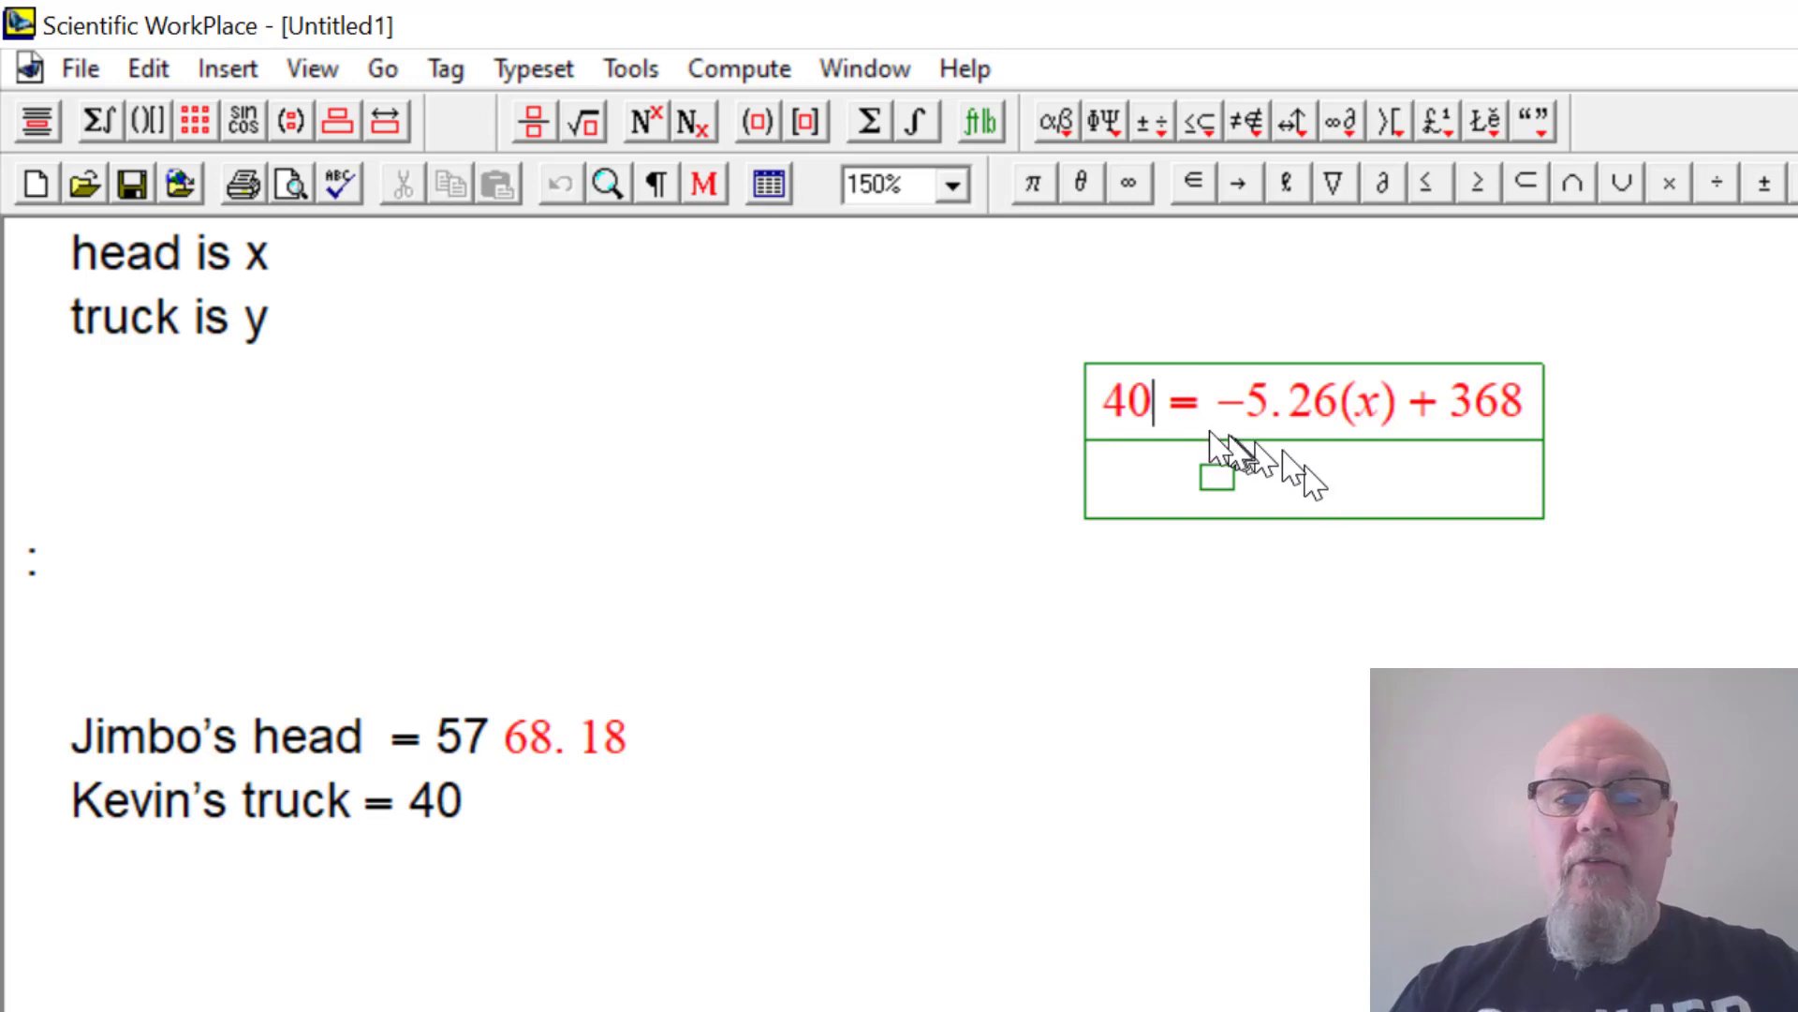
pyautogui.moveTo(1103, 426); pyautogui.dragTo(1533, 422)
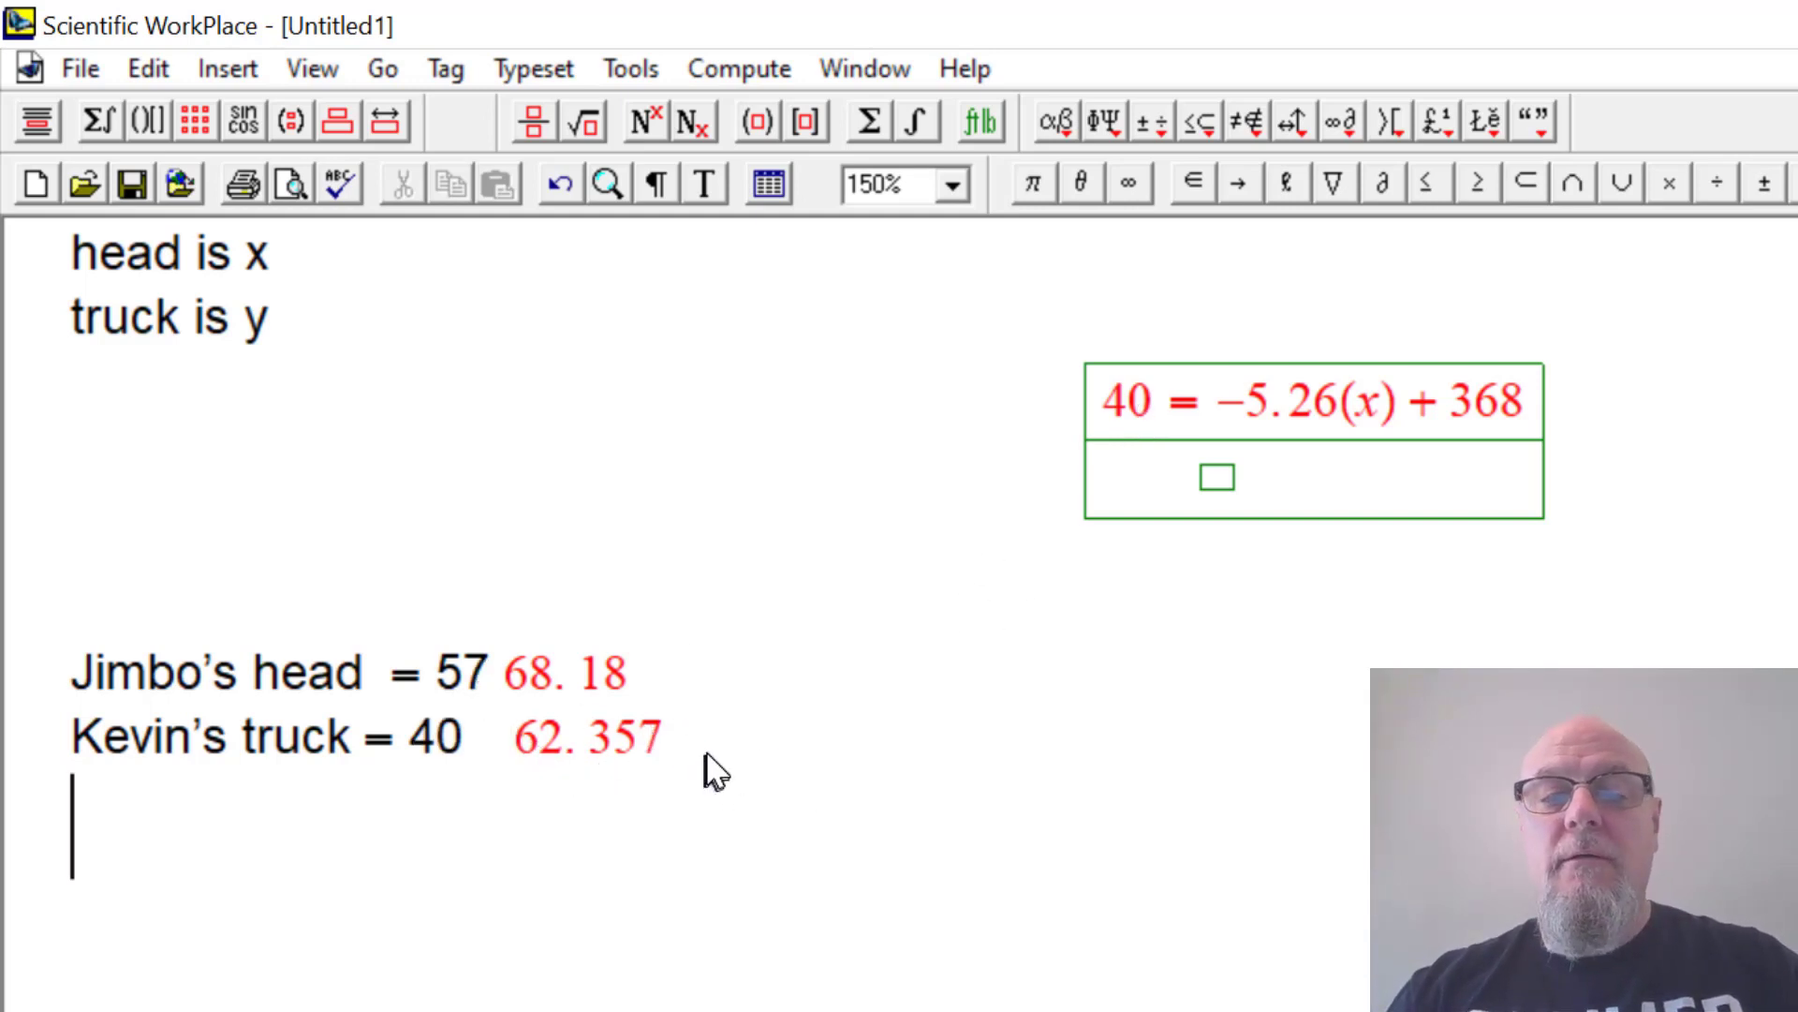
pyautogui.click(708, 755)
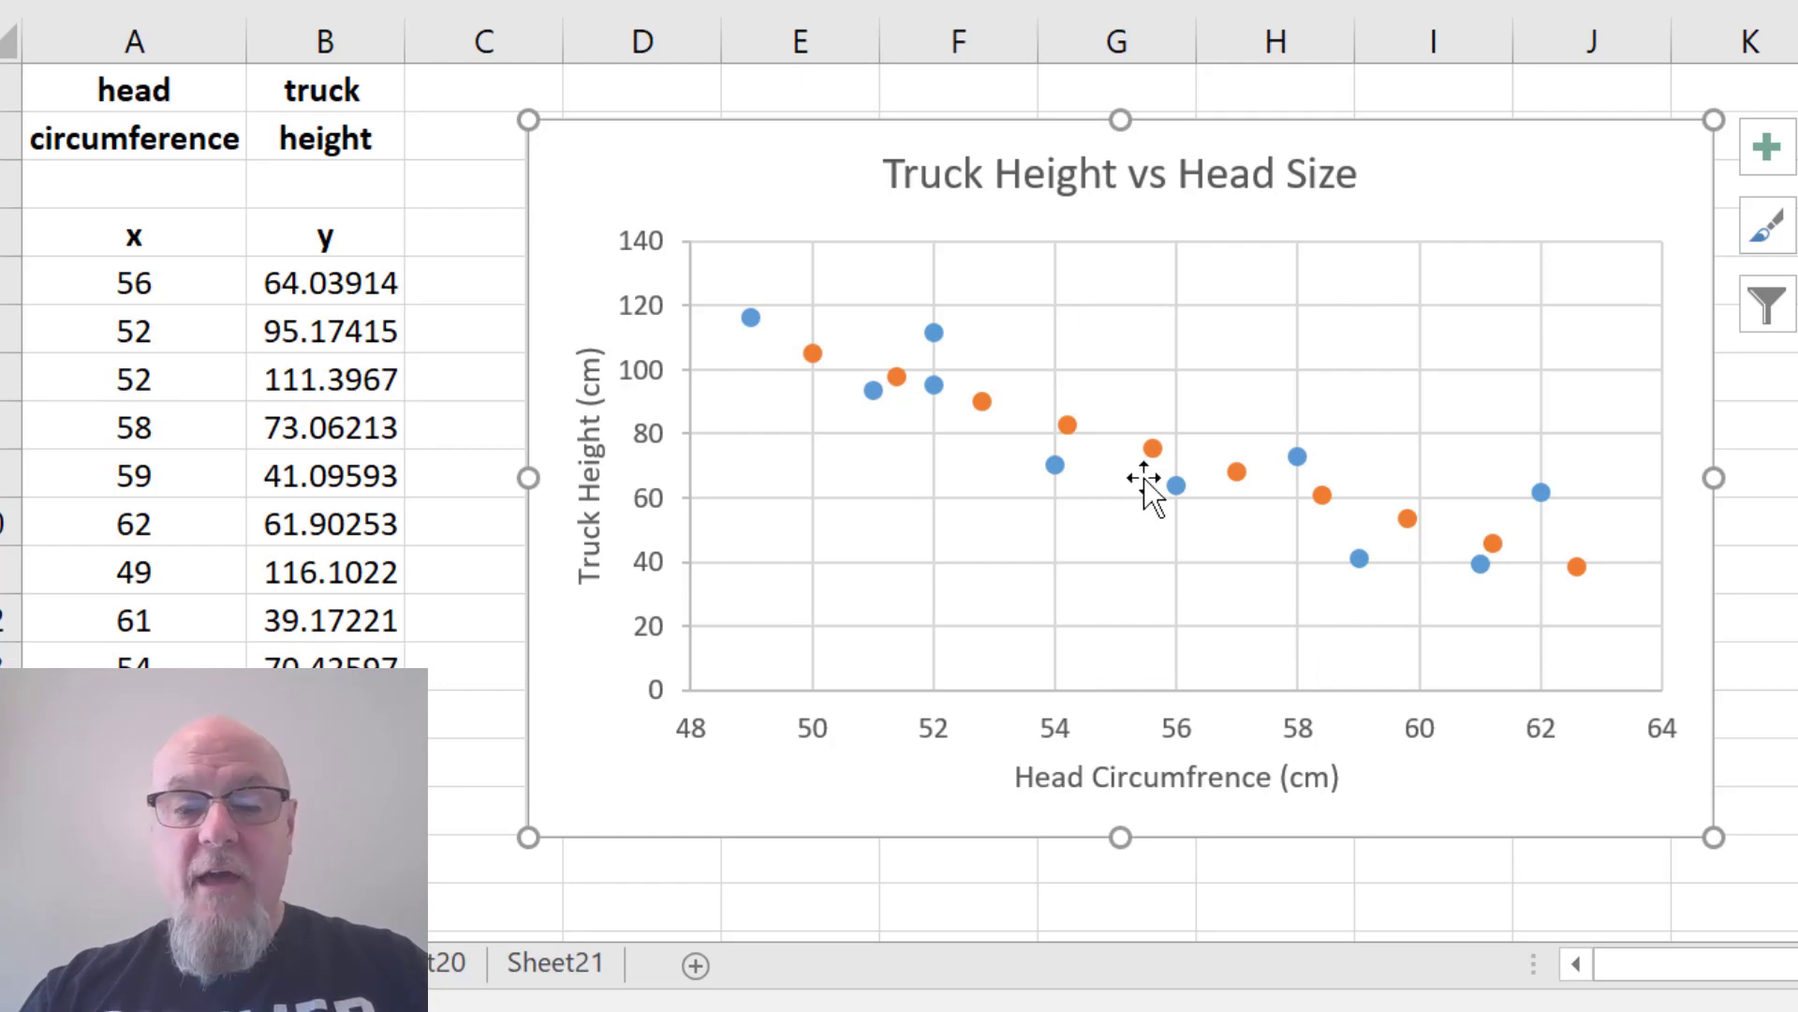
pyautogui.hotkey('alt', 'Tab')
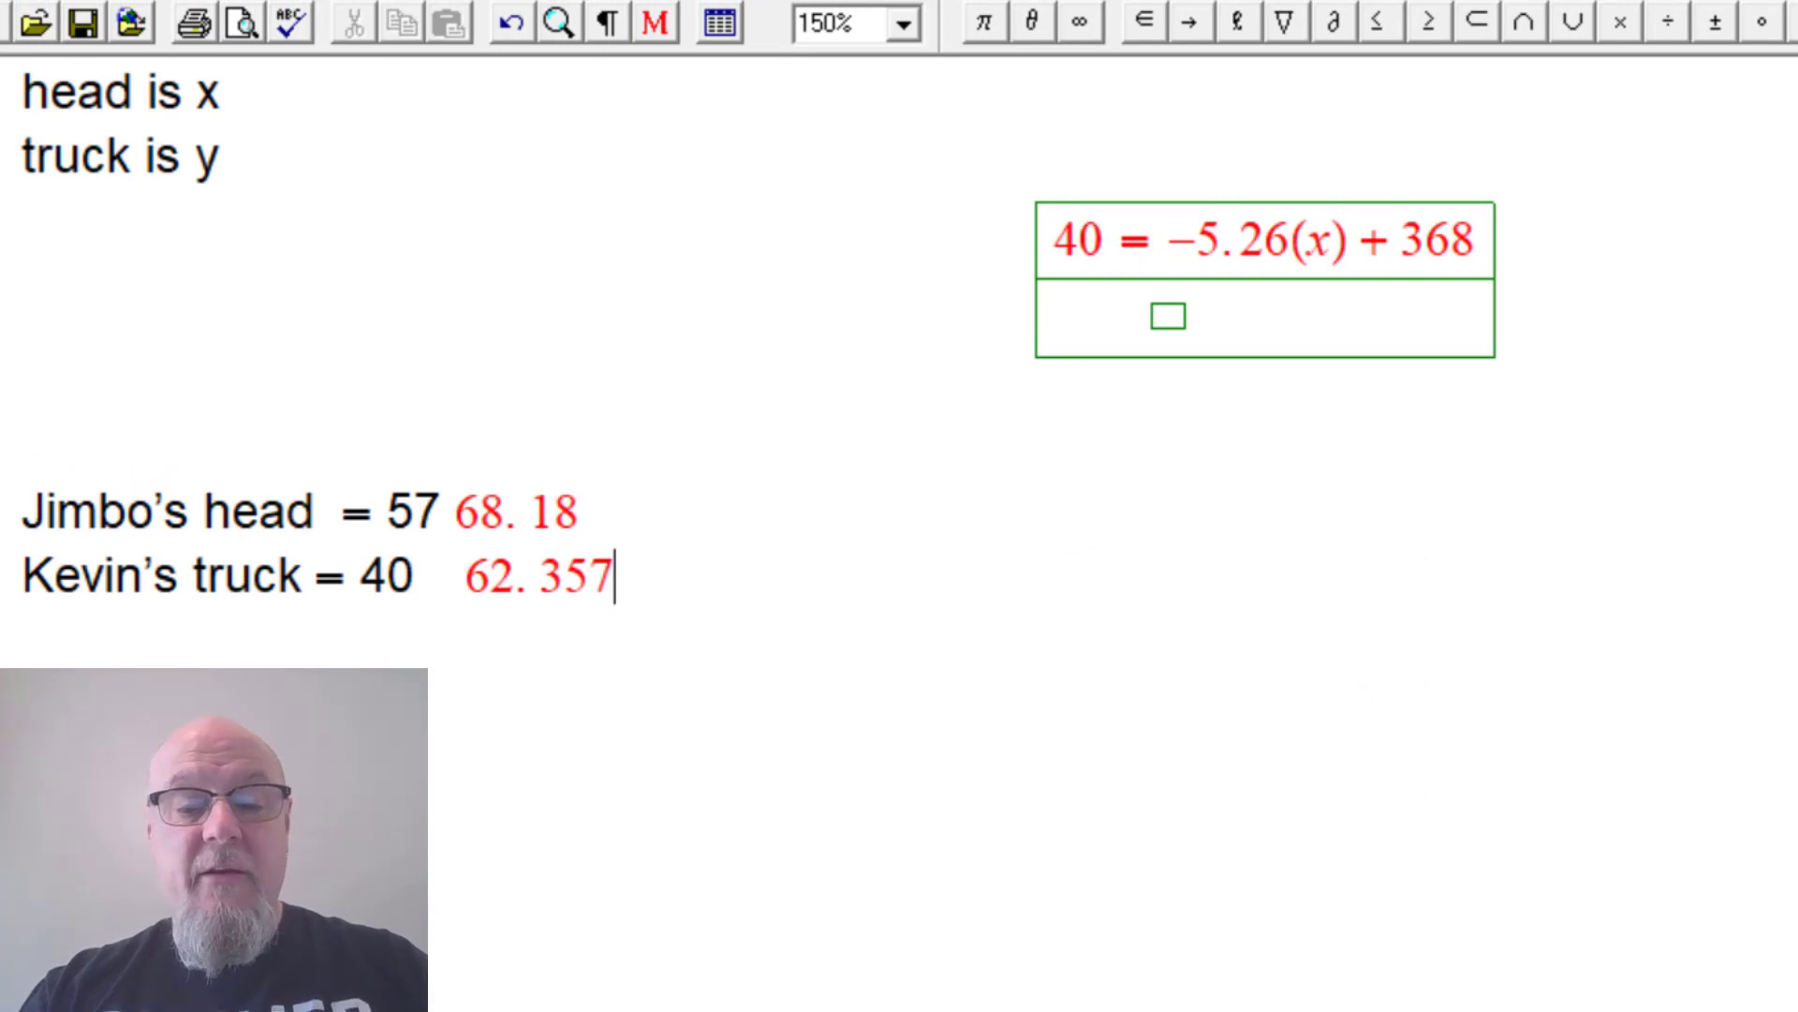
pyautogui.hotkey('alt', 'Tab')
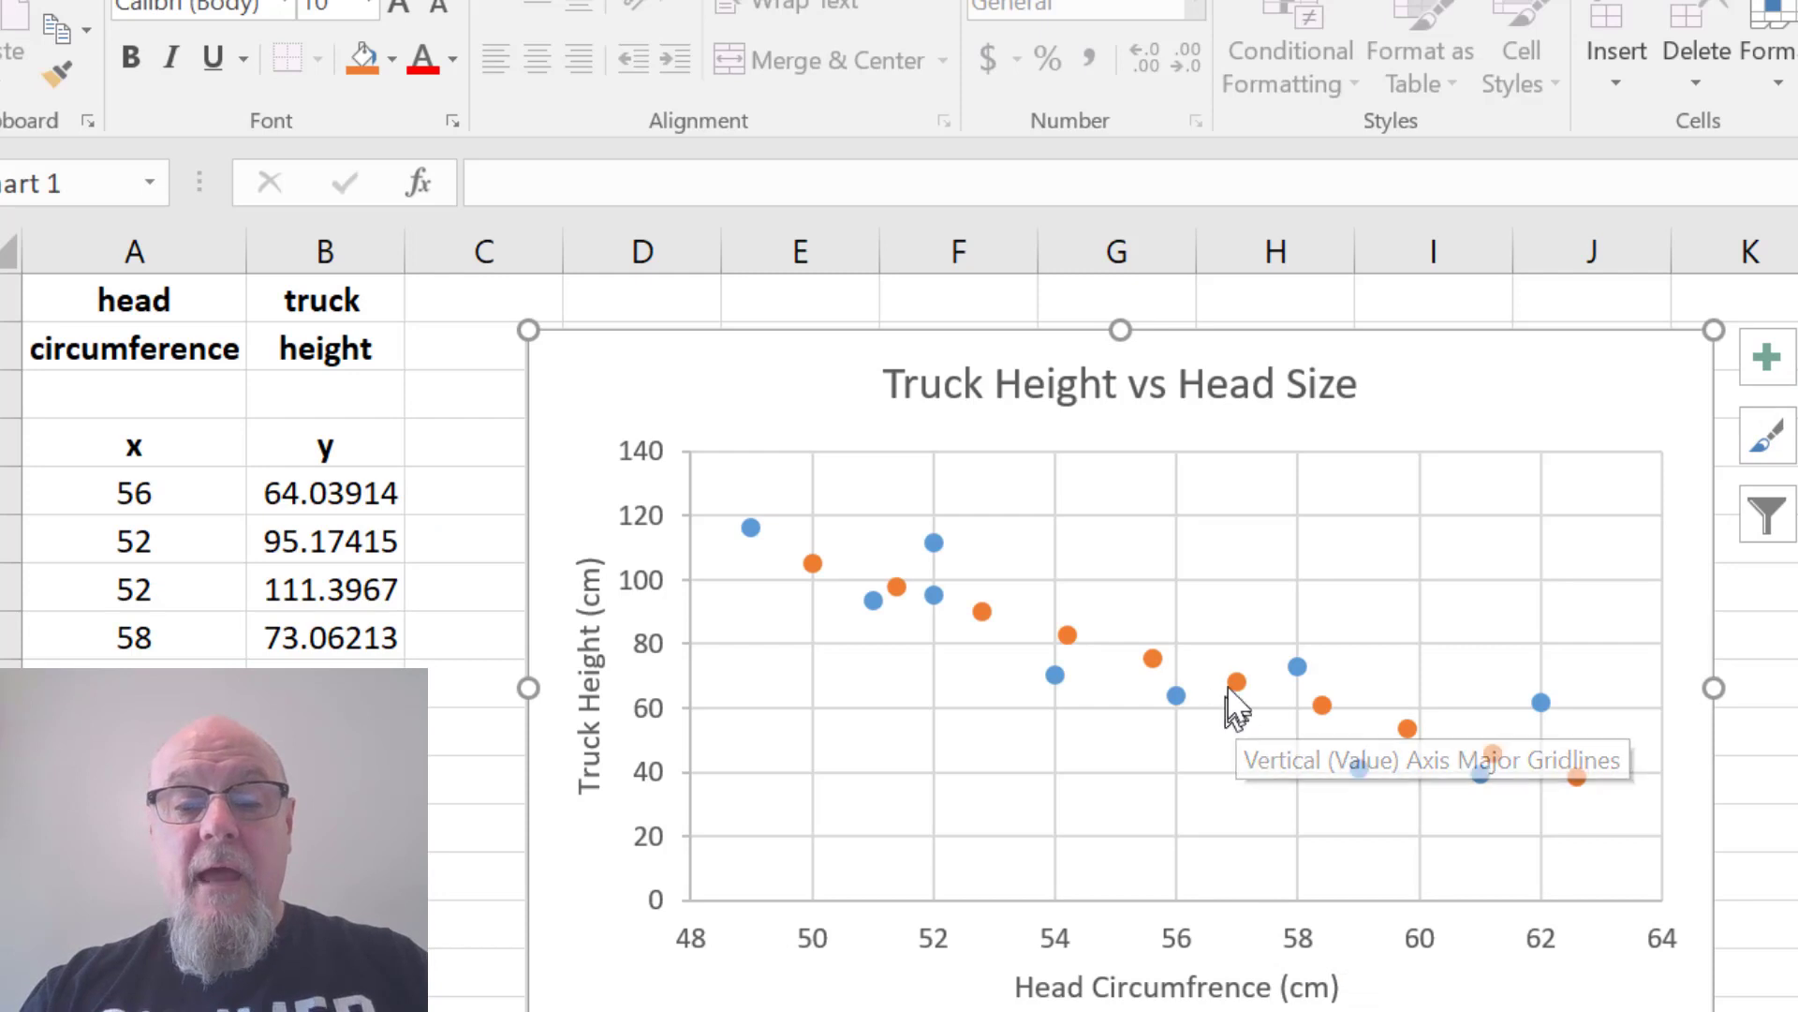
pyautogui.moveTo(1237, 684)
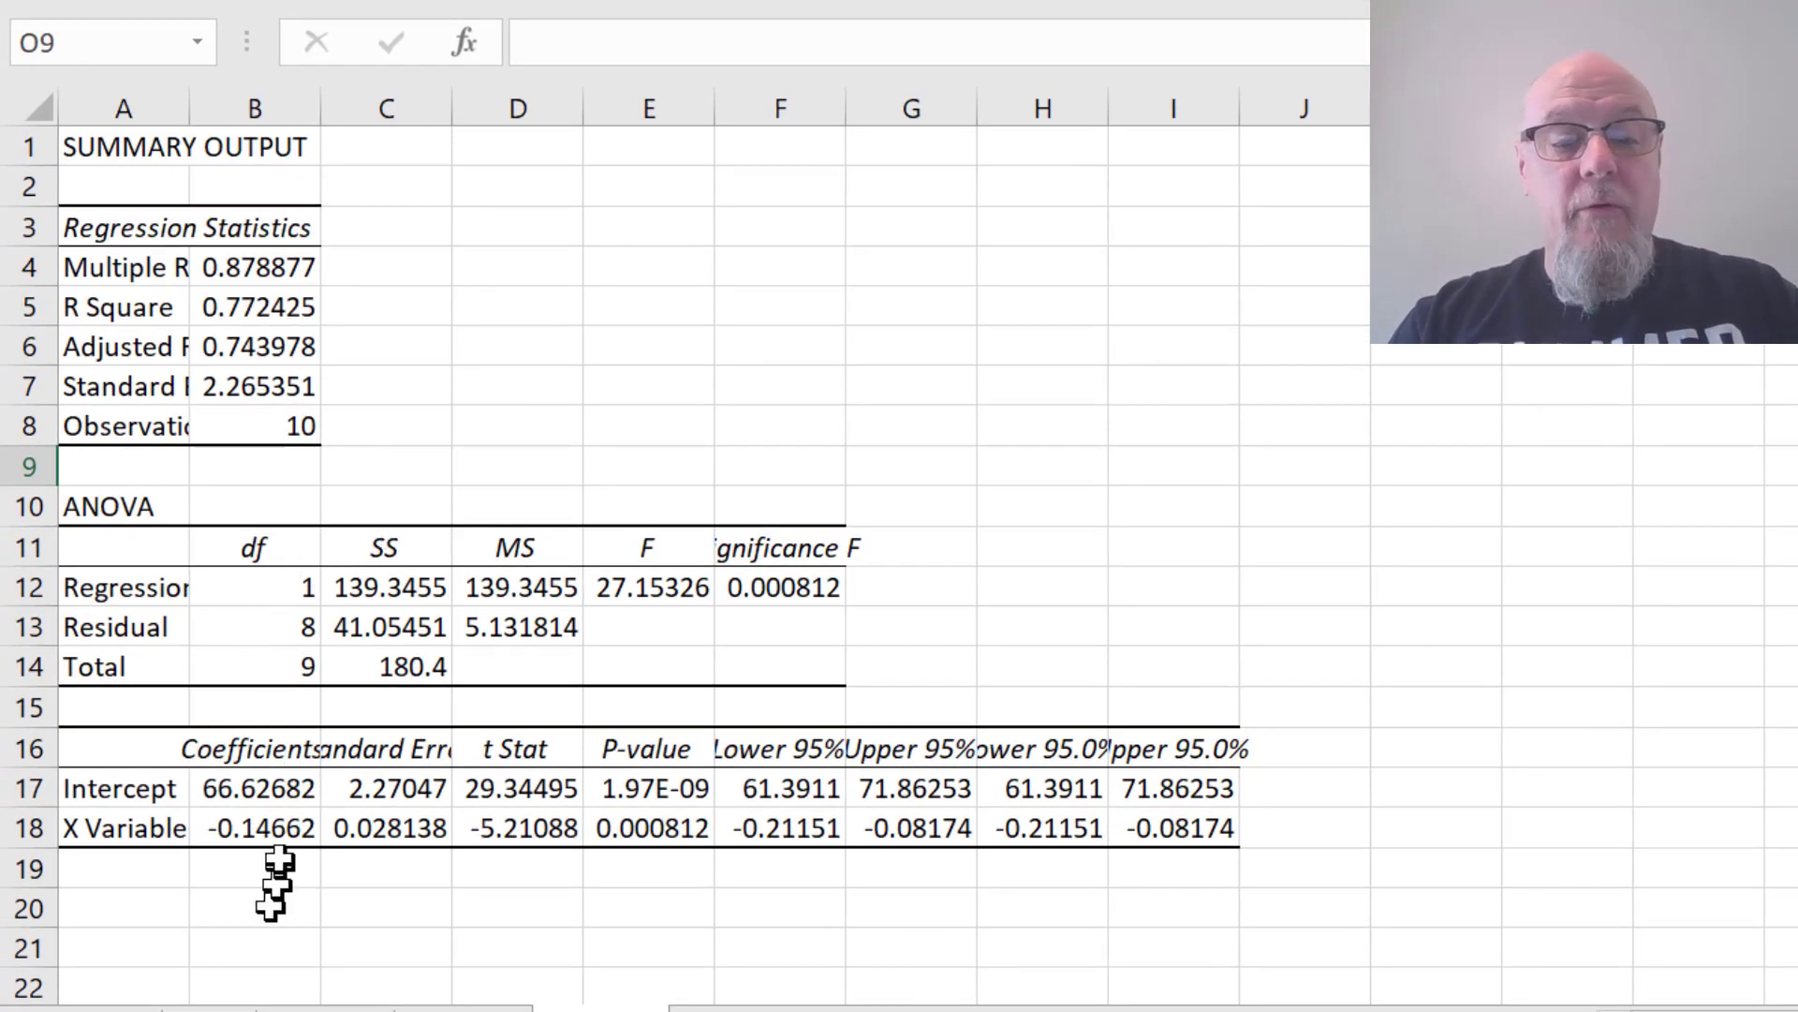
# Step: Read the second regression's slope −0.14662 and intercept 66.62682
pyautogui.click(291, 824)
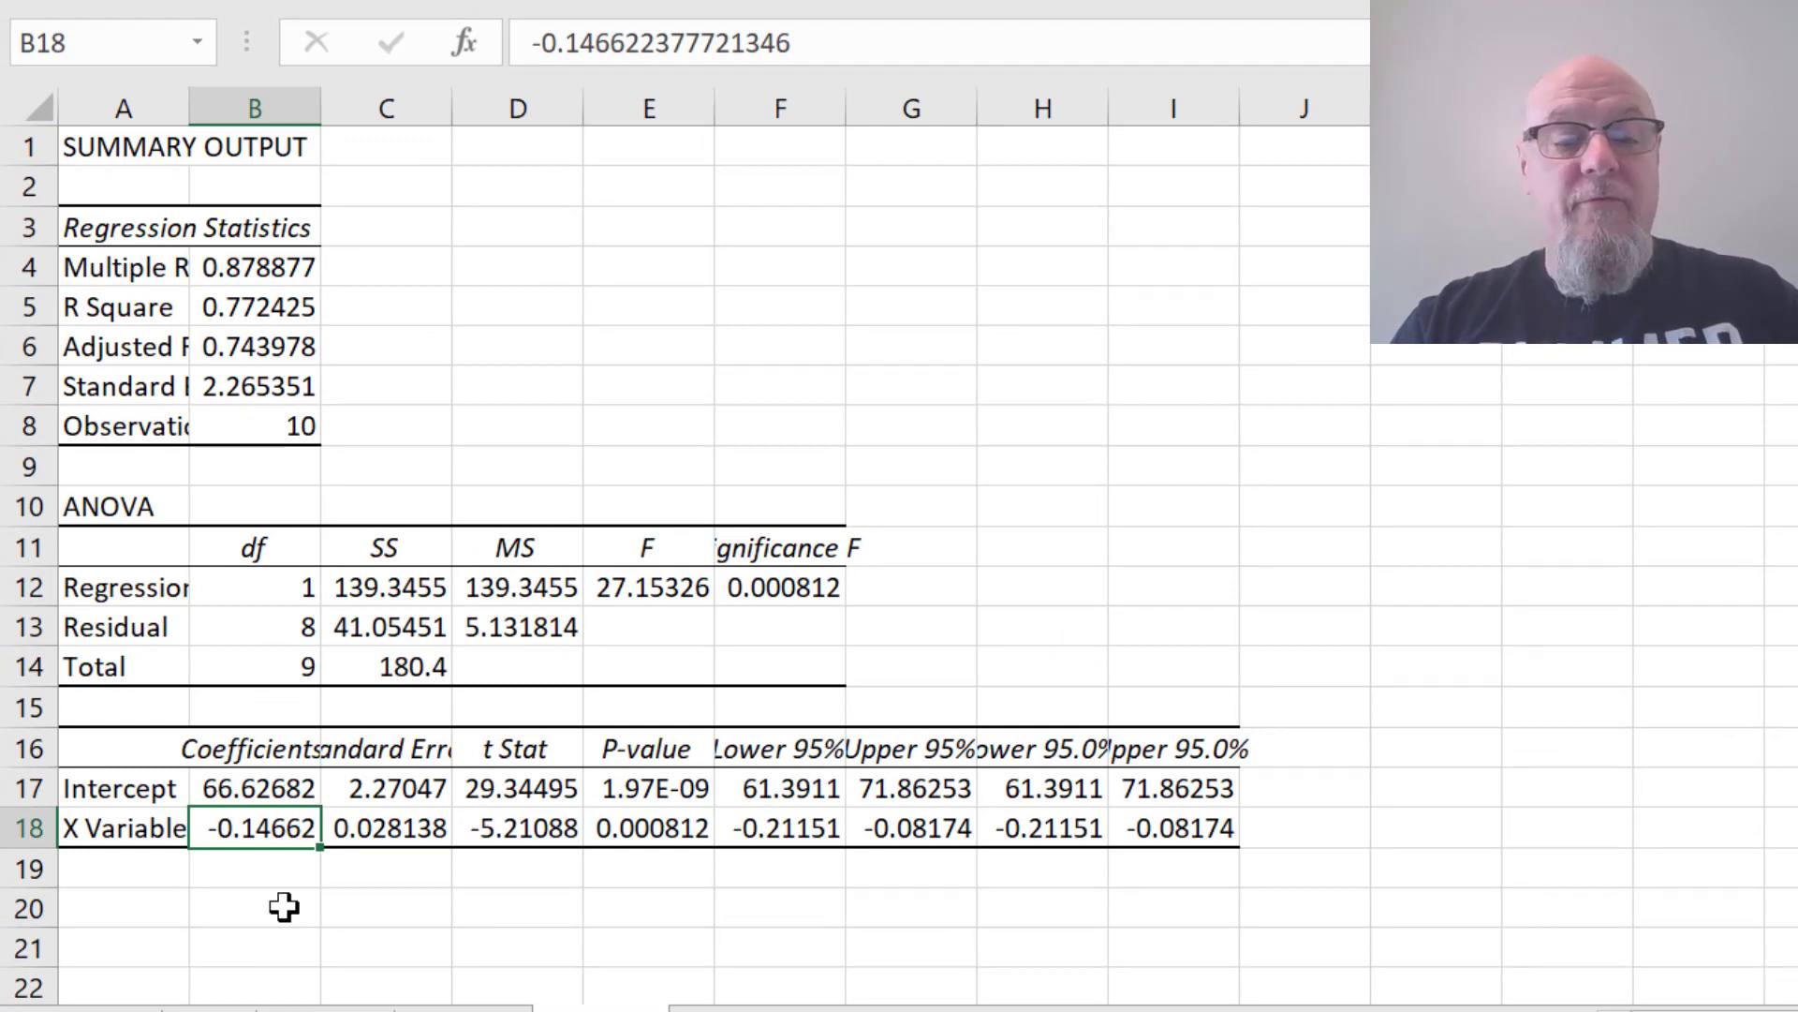
pyautogui.click(286, 794)
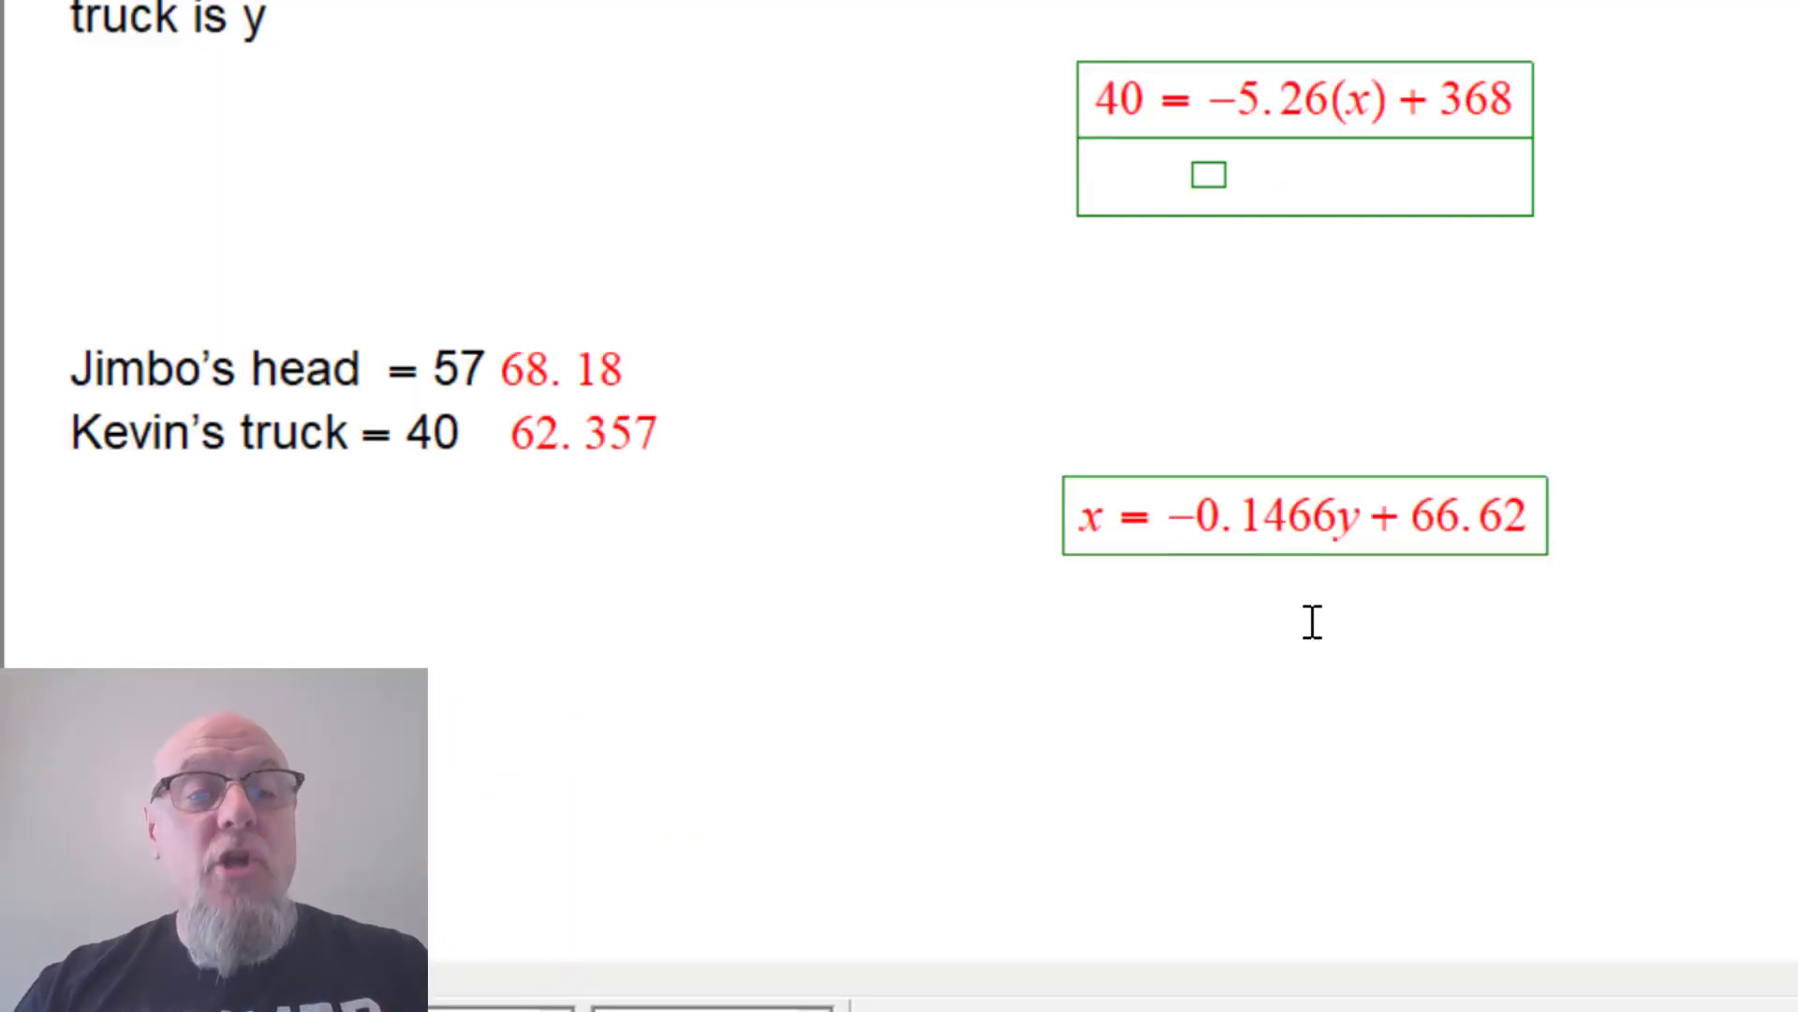
# Step: Substitute (40) for y in x = −0.1466y + 66.62 and evaluate it to 60.756
pyautogui.doubleClick(1348, 521)
pyautogui.write('y')
pyautogui.write('(')
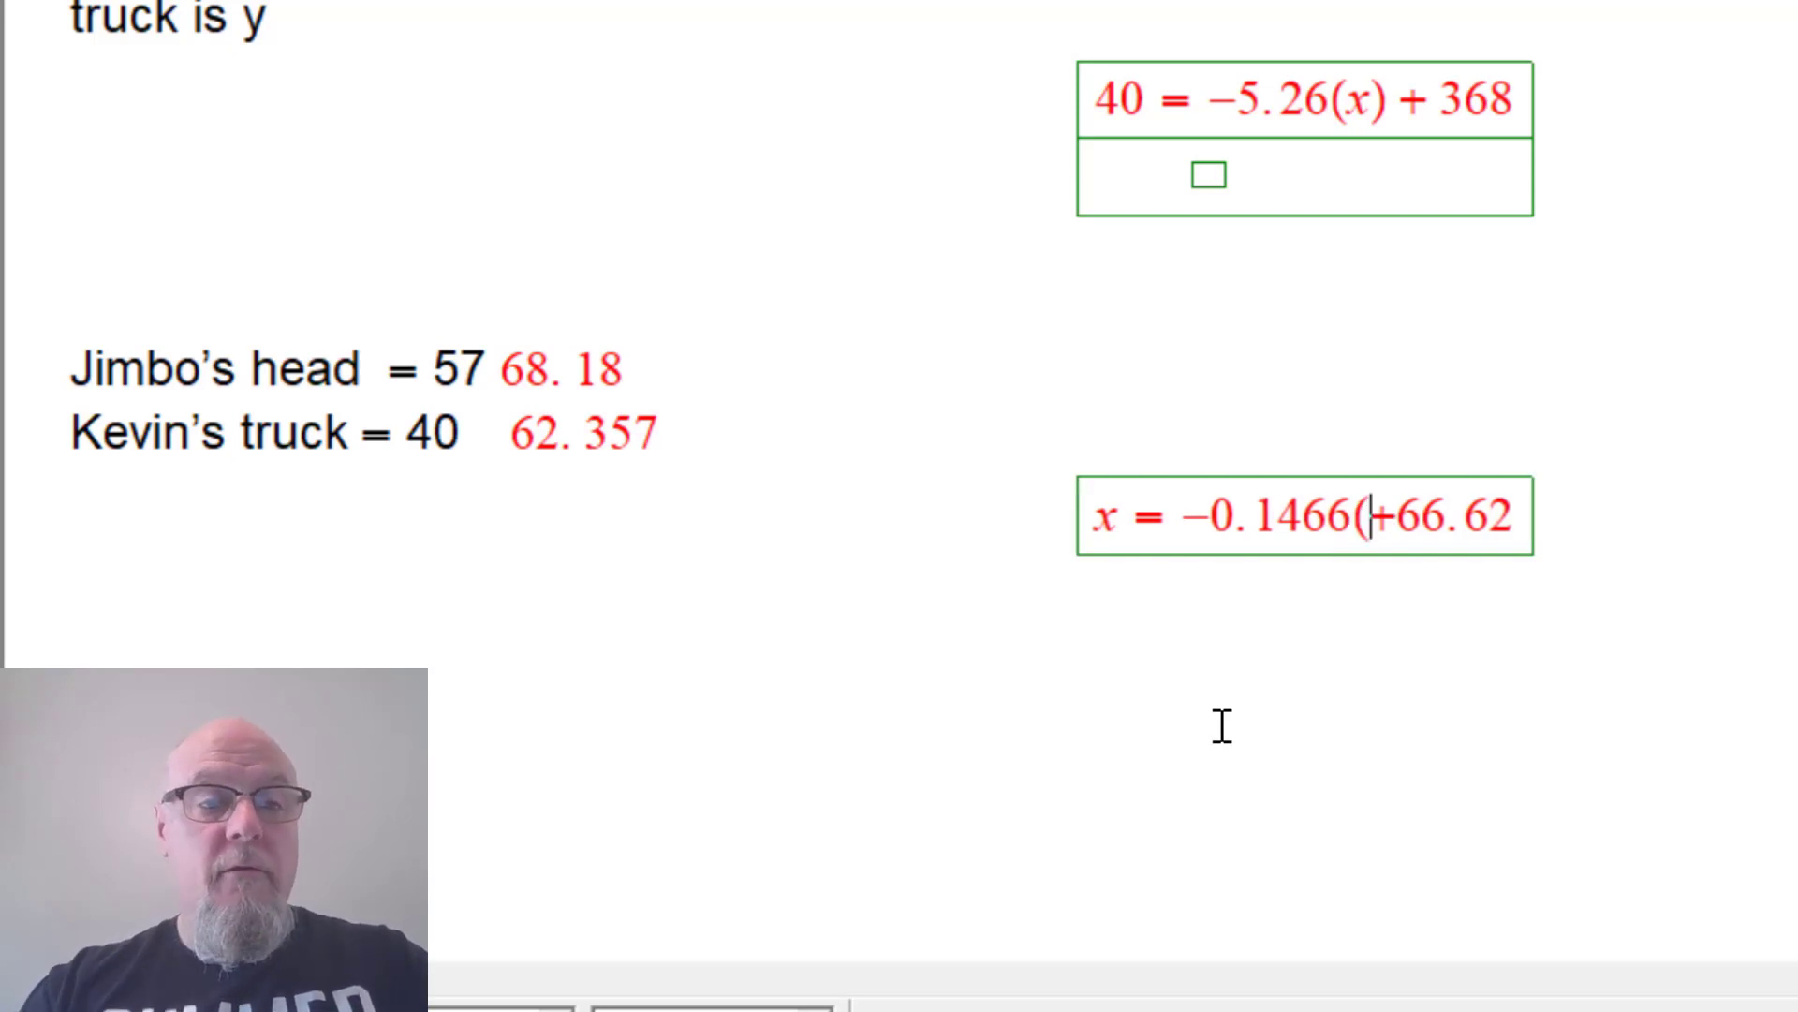
pyautogui.write('40)')
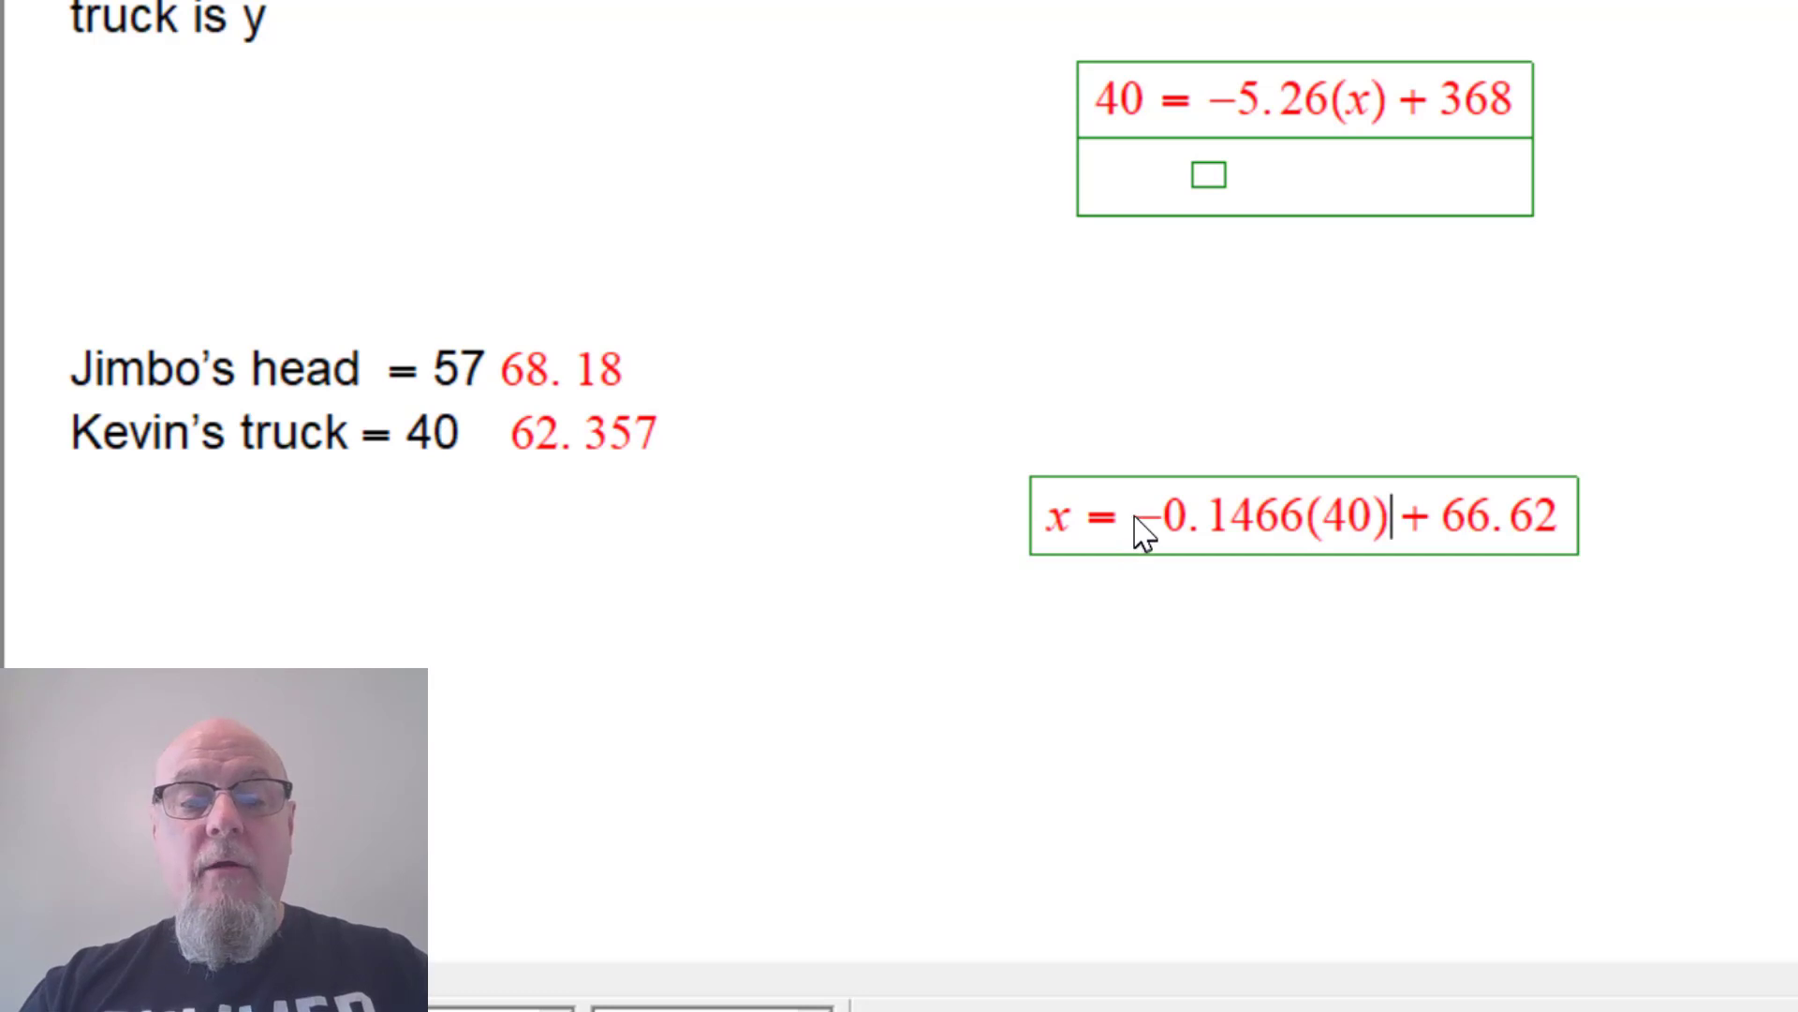
pyautogui.moveTo(1136, 522); pyautogui.dragTo(1572, 512)
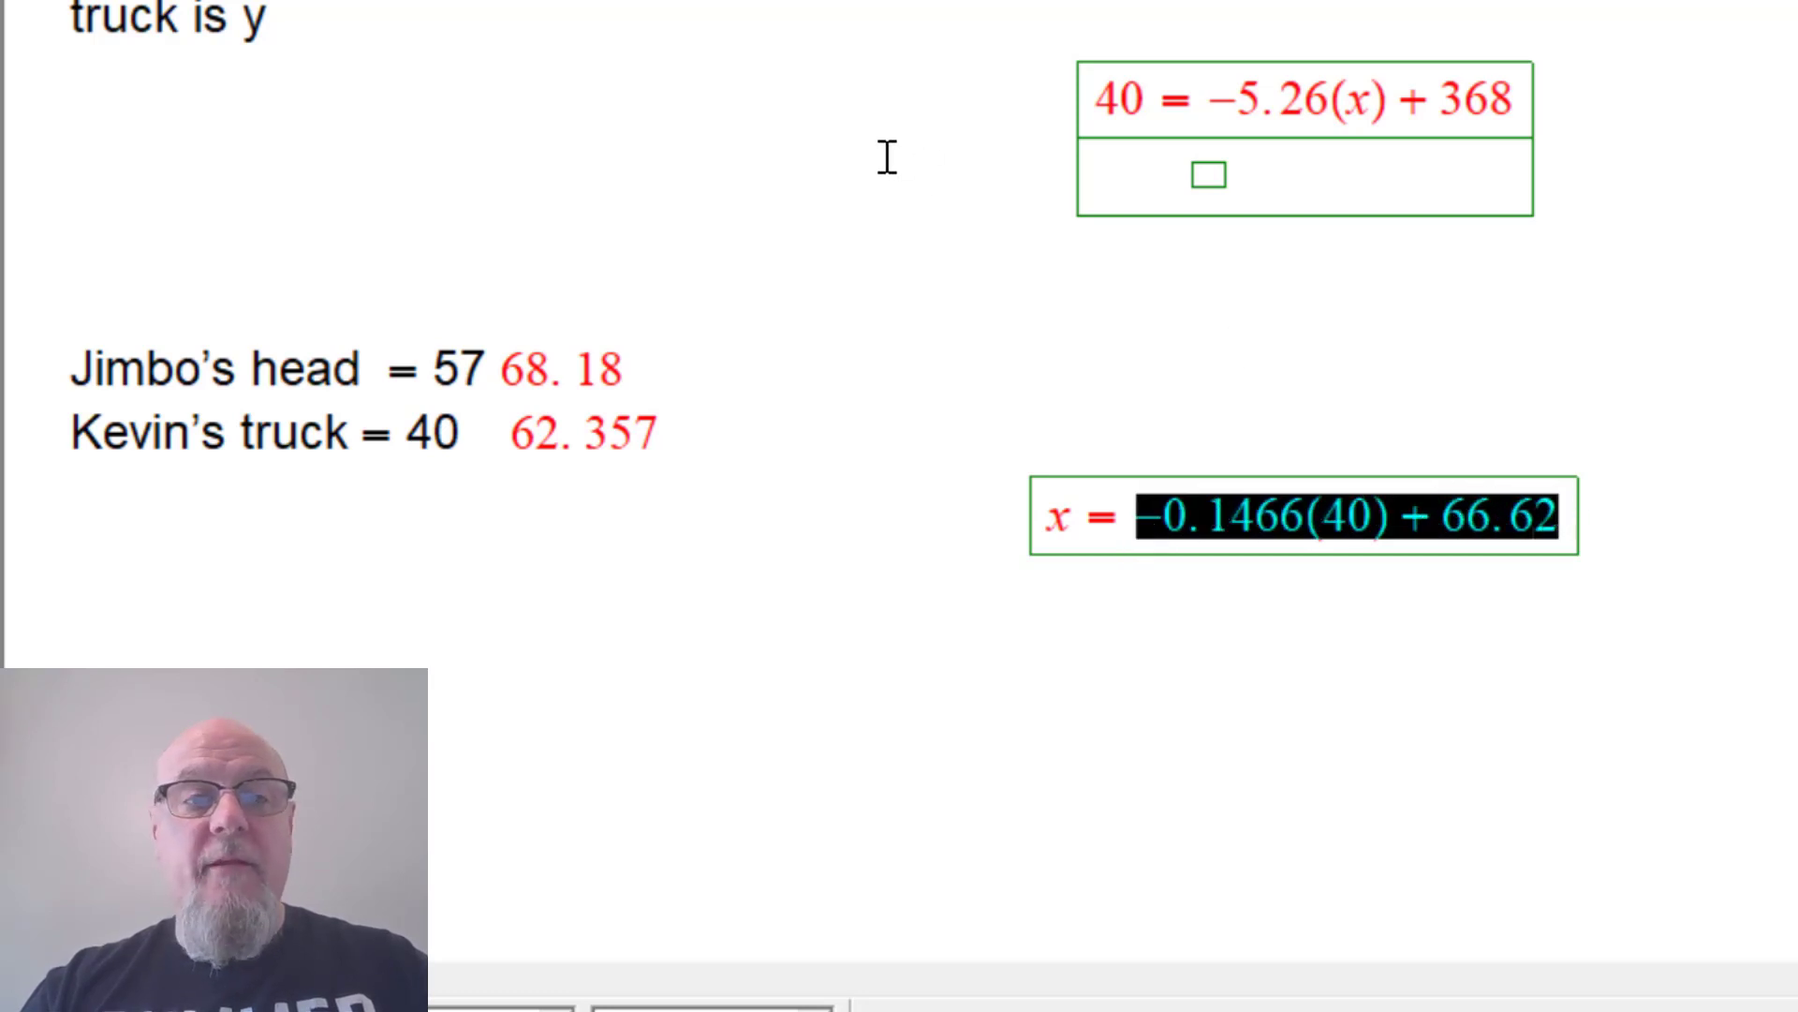
pyautogui.rightClick(319, 524)
pyautogui.click(394, 11)
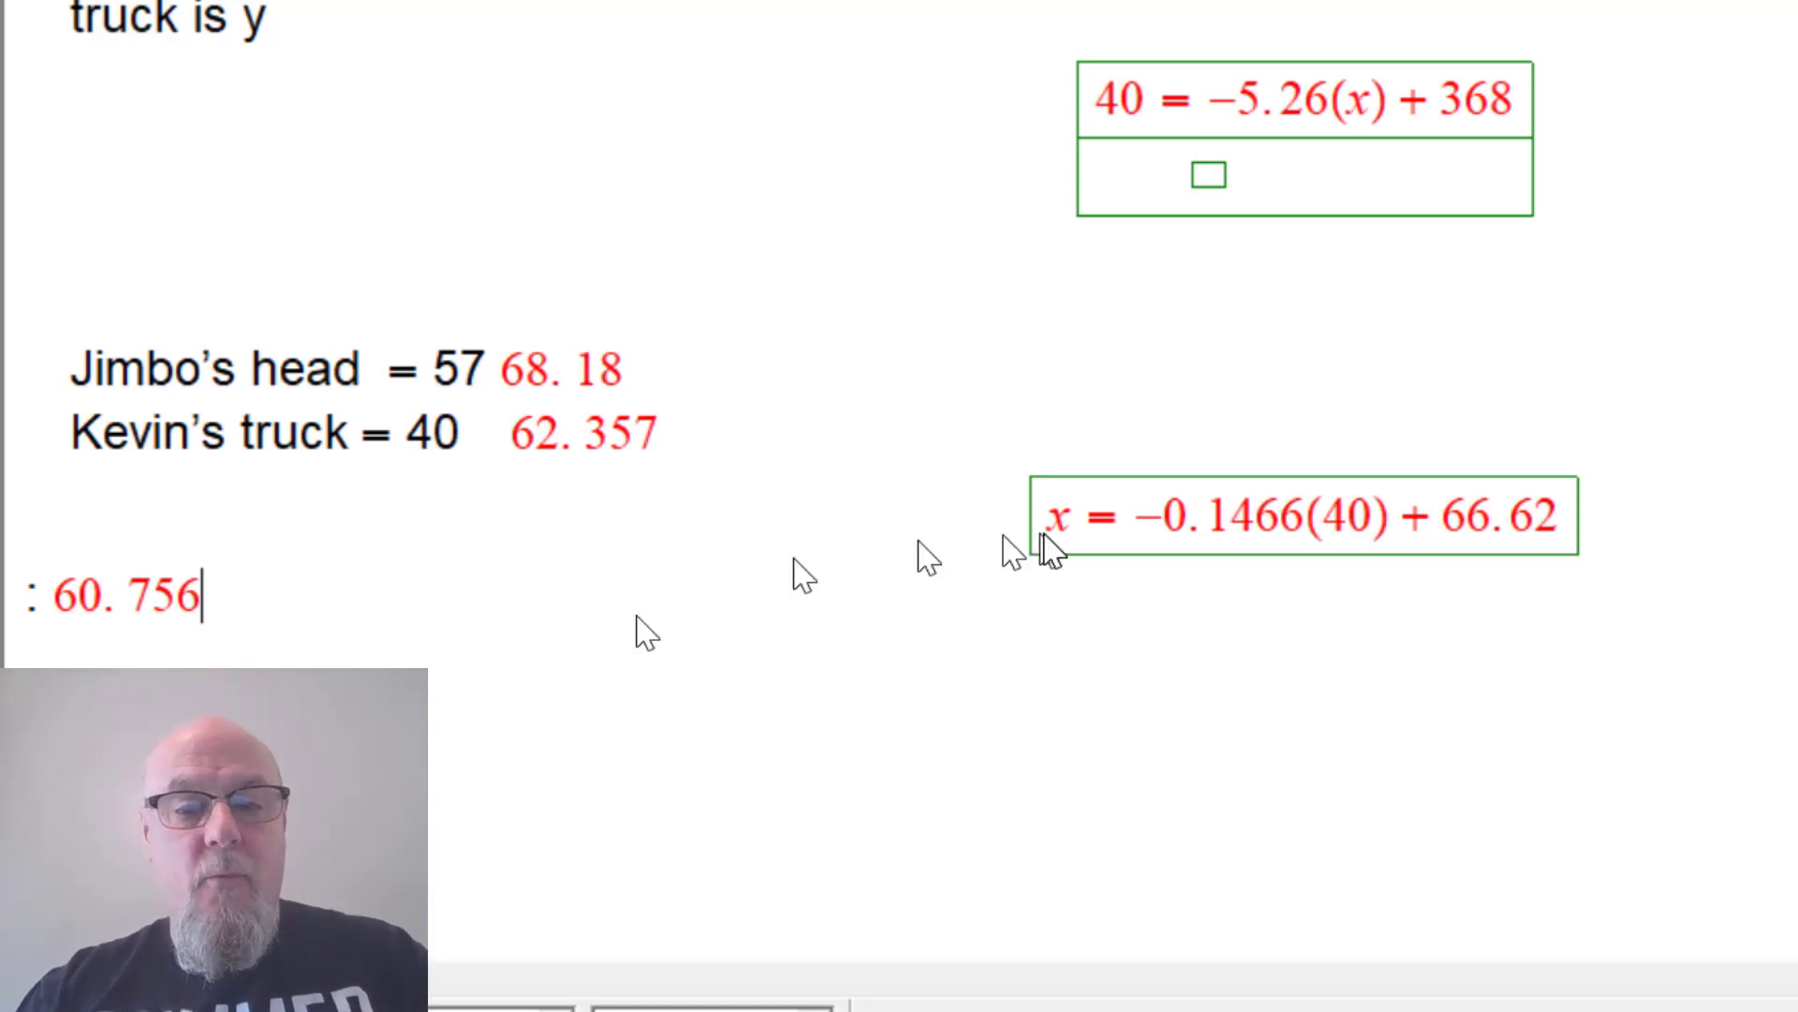
pyautogui.click(1071, 521)
pyautogui.moveTo(1071, 521); pyautogui.dragTo(1486, 610)
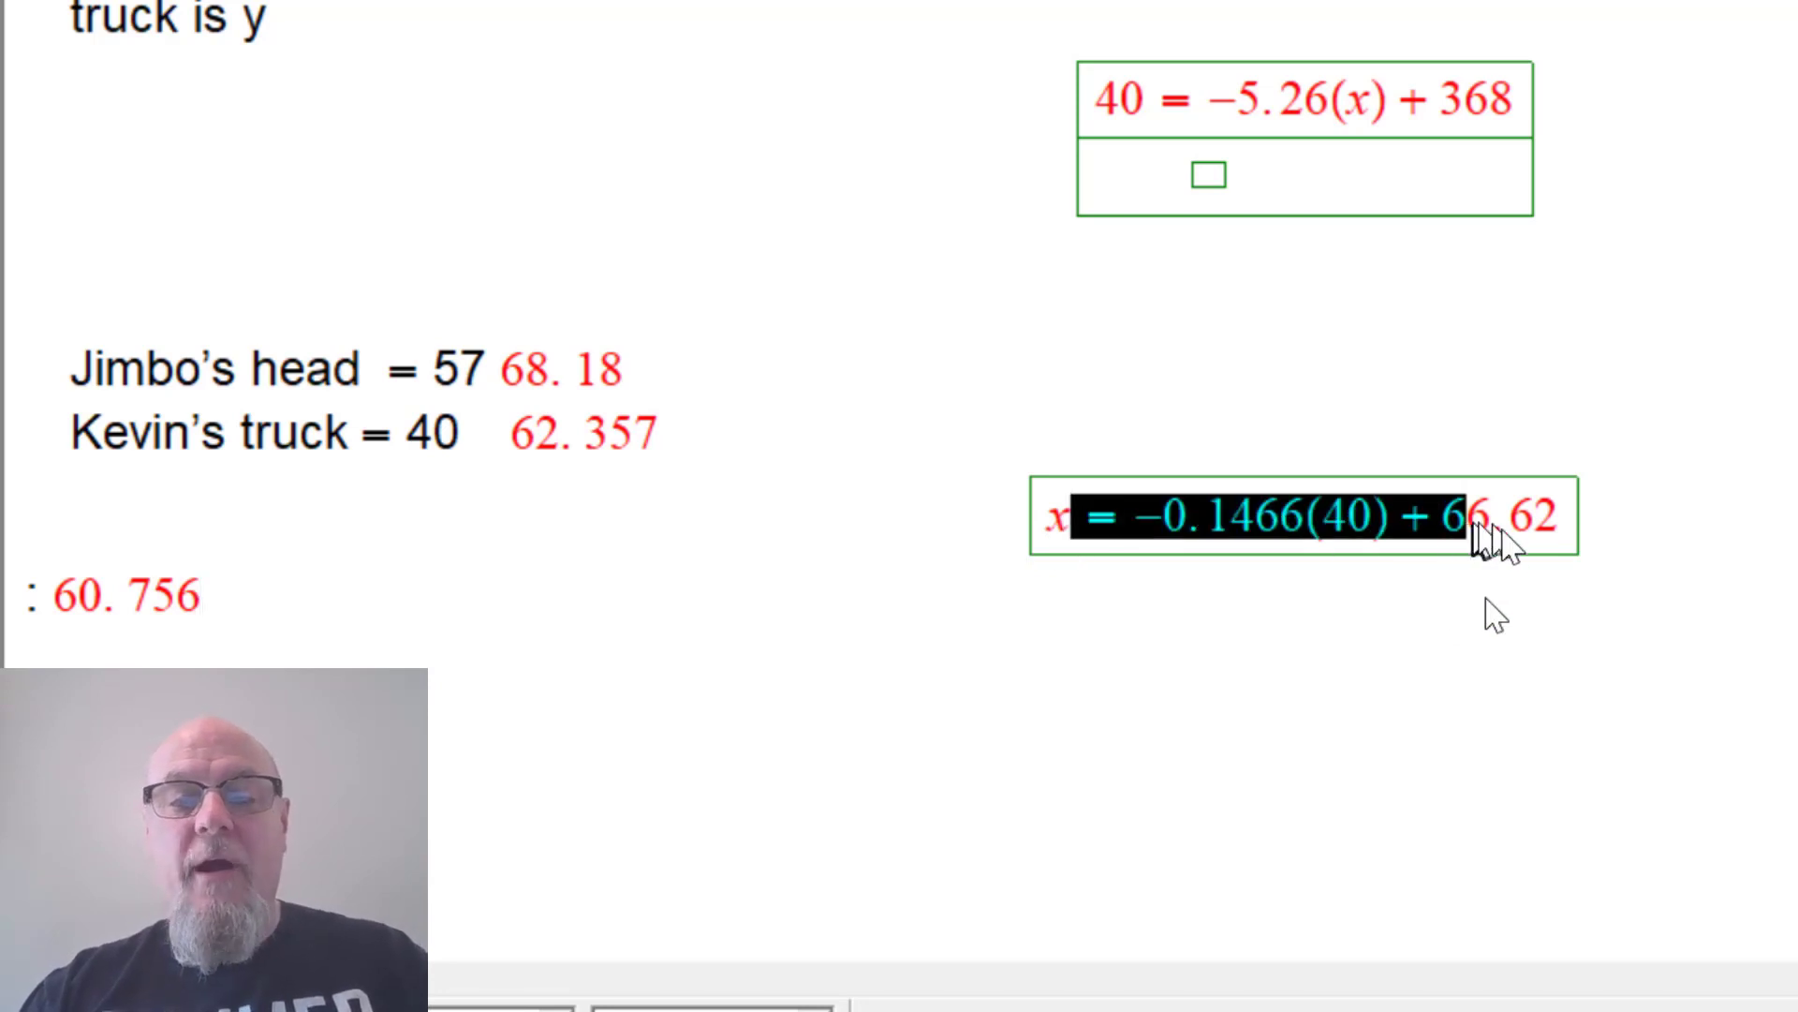
pyautogui.click(1419, 656)
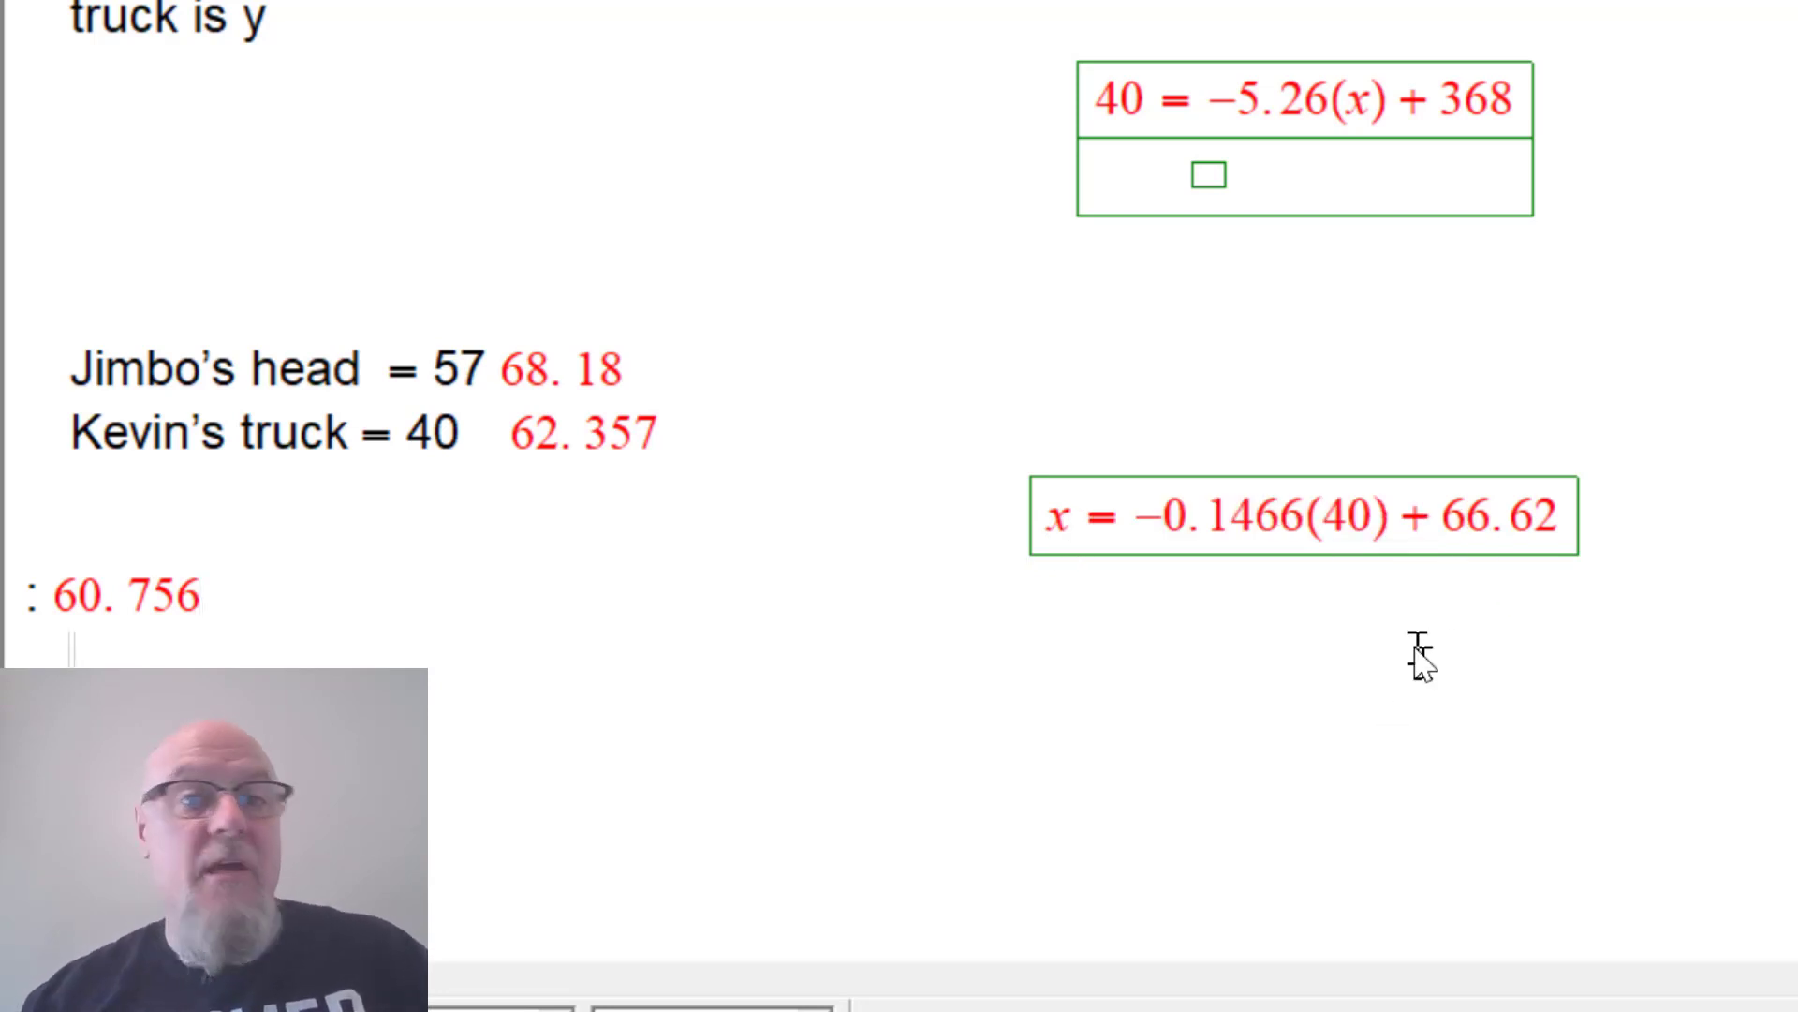